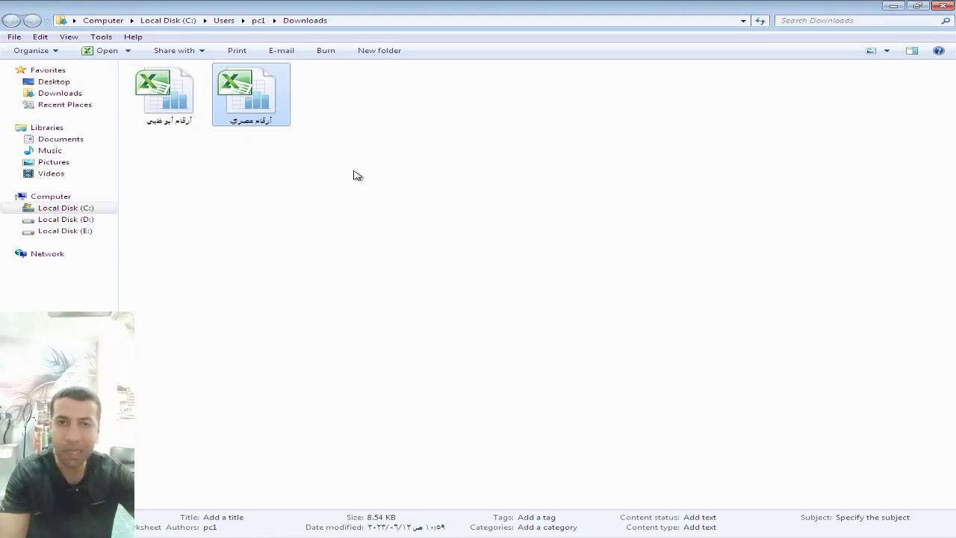
Open the workbook أرقام مصري from the Downloads folder.
click(274, 188)
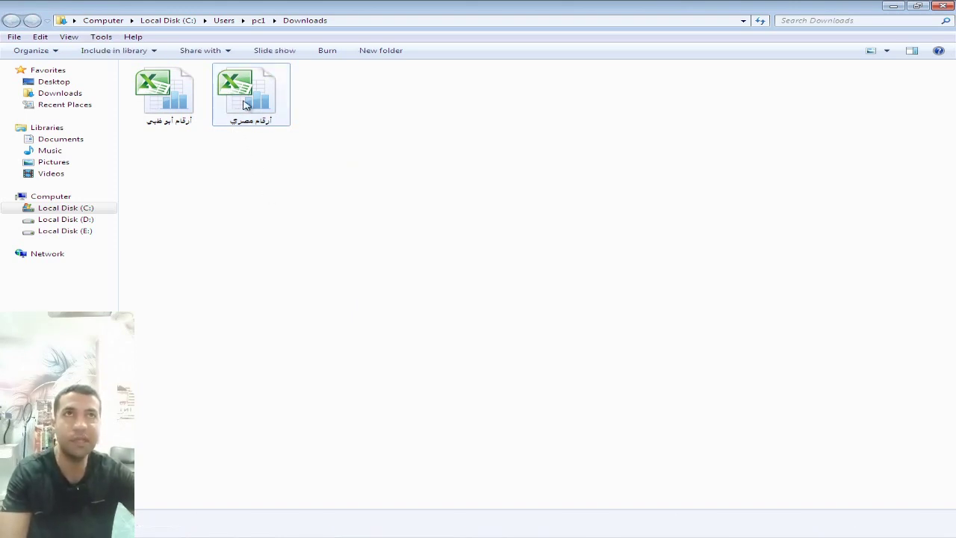
double_click(254, 102)
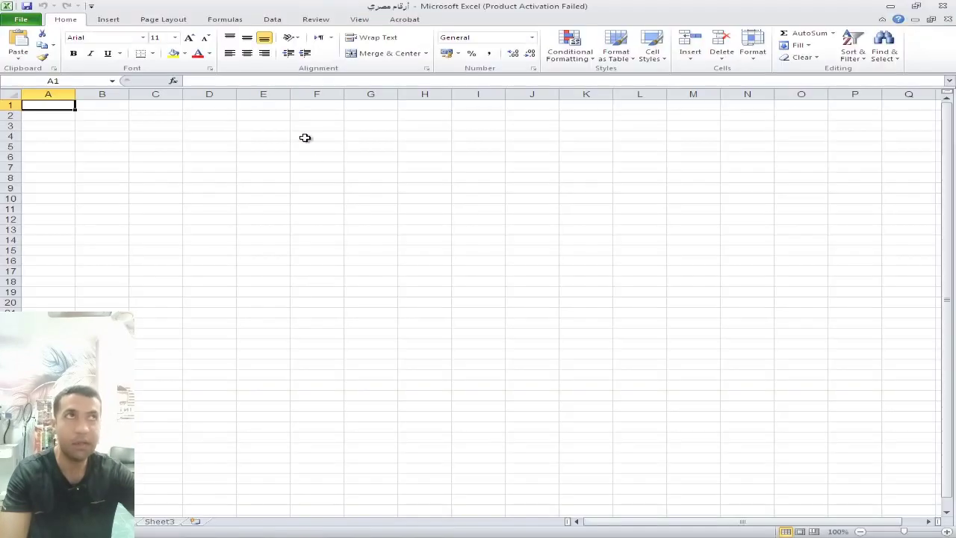
click(657, 155)
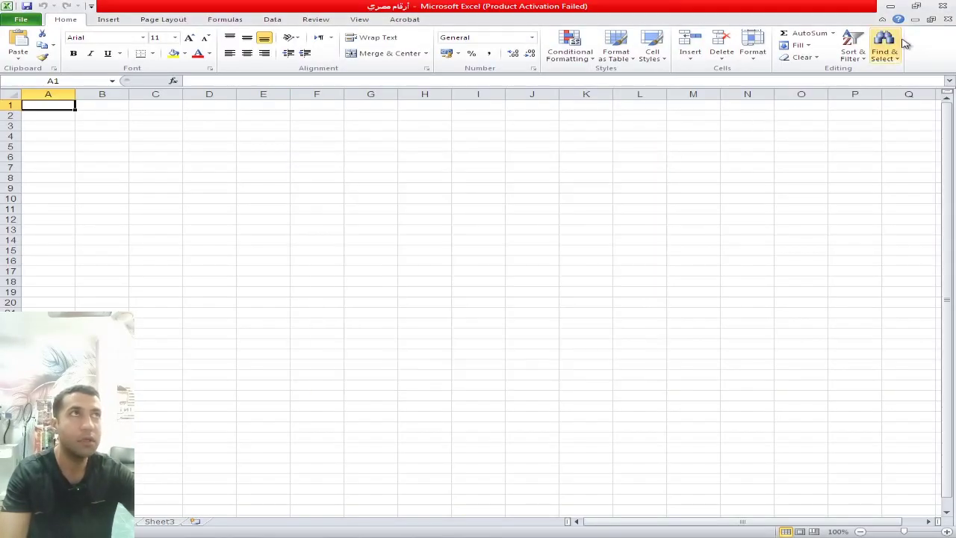
click(890, 6)
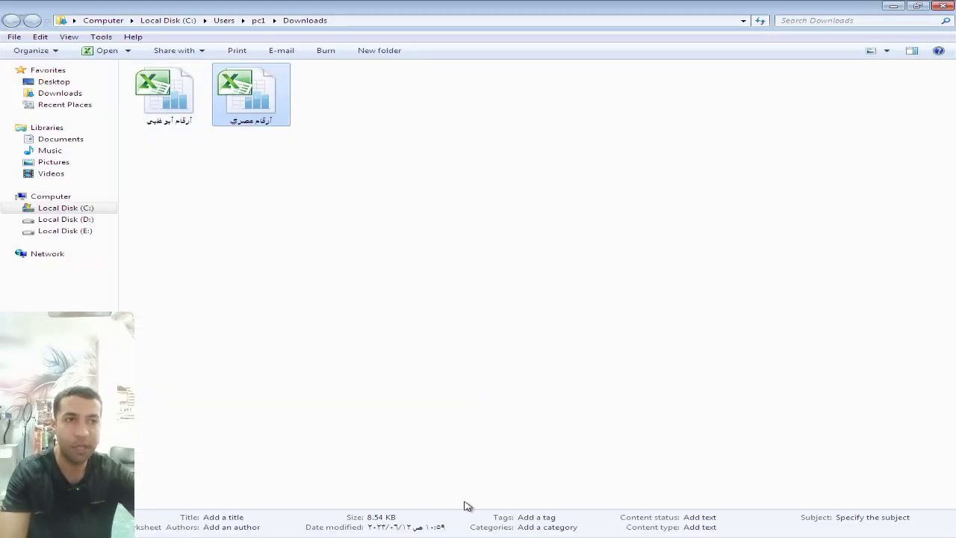
key(Return)
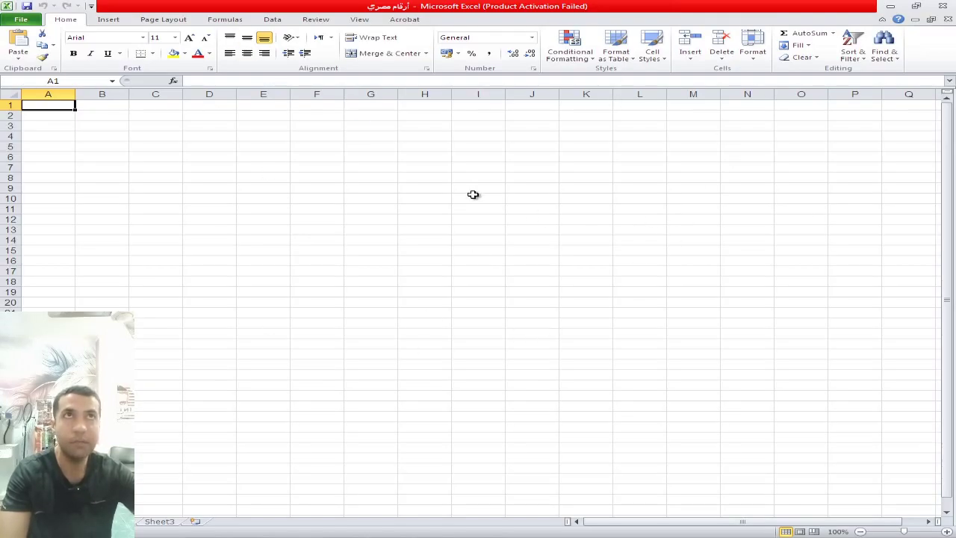
Set the sheet direction to right-to-left and widen columns A to D.
click(160, 21)
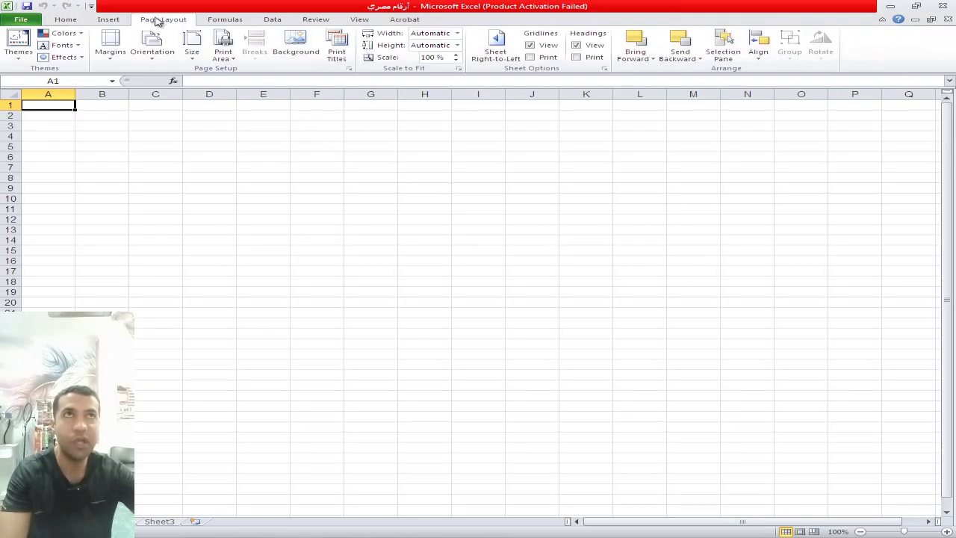
click(502, 57)
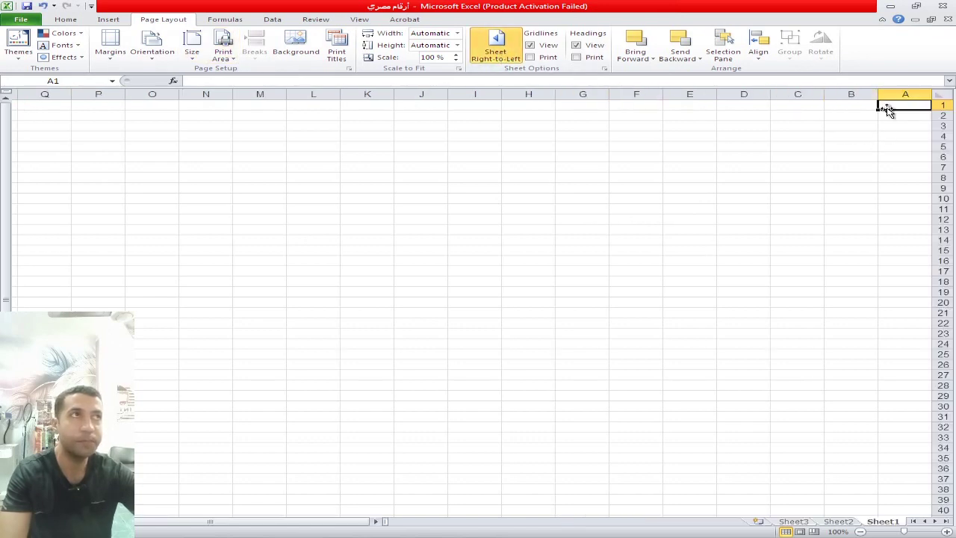
drag(878, 95, 534, 98)
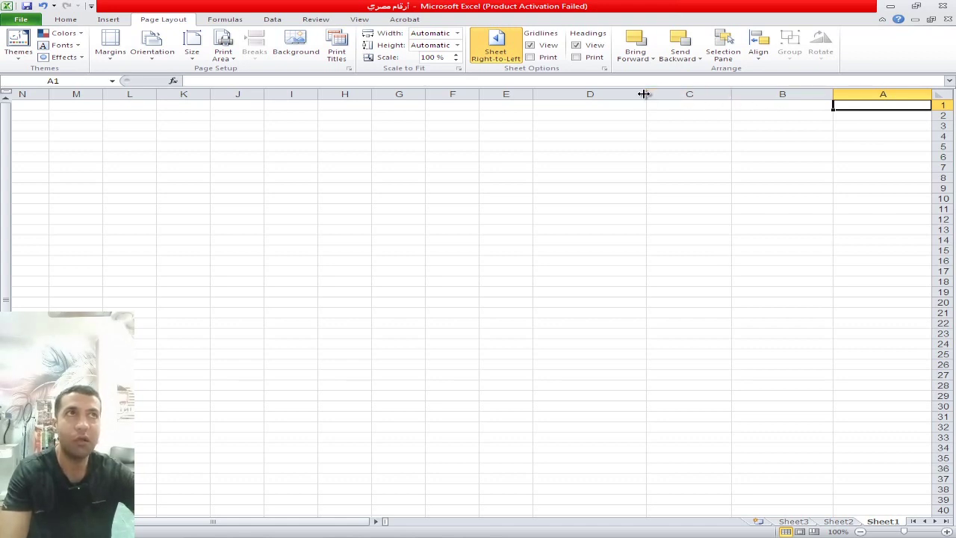
drag(646, 94, 632, 94)
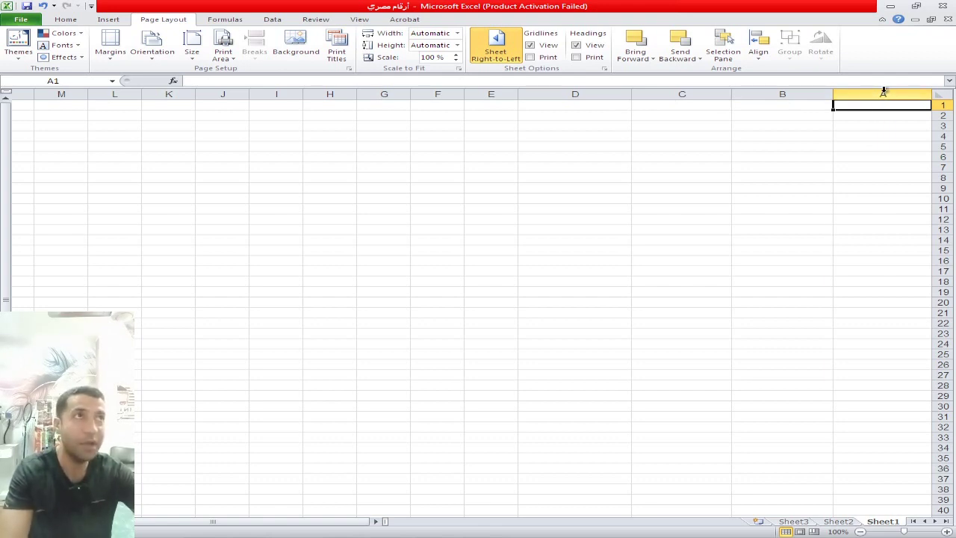
drag(883, 90, 593, 94)
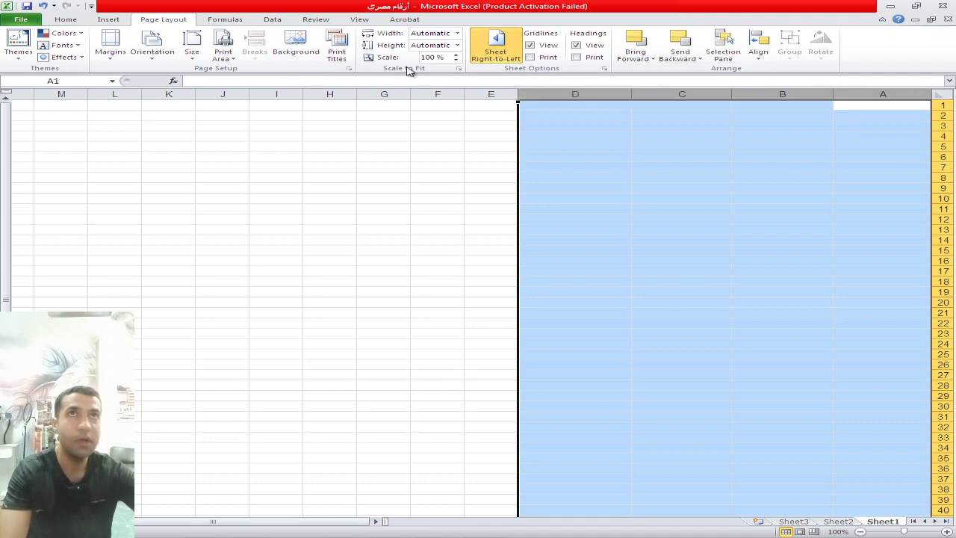
click(66, 19)
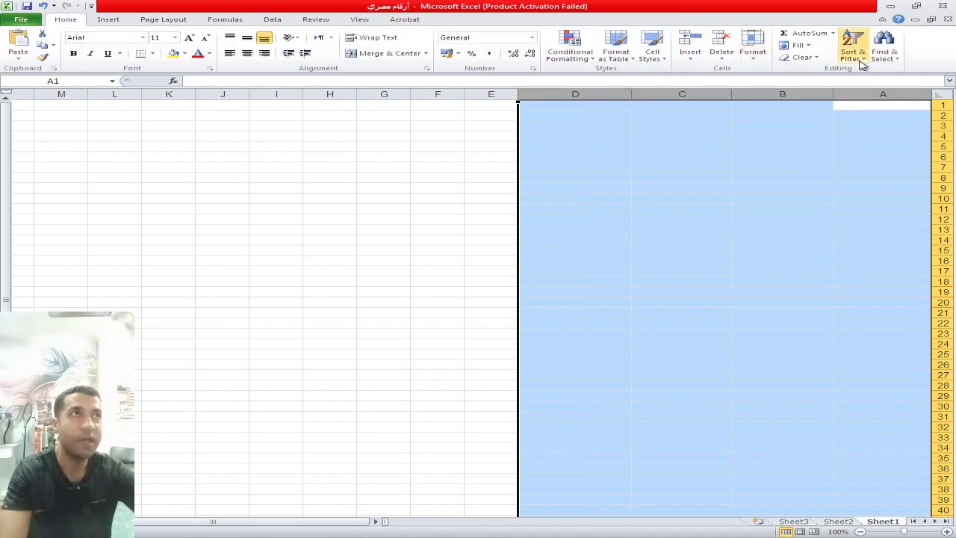
click(753, 47)
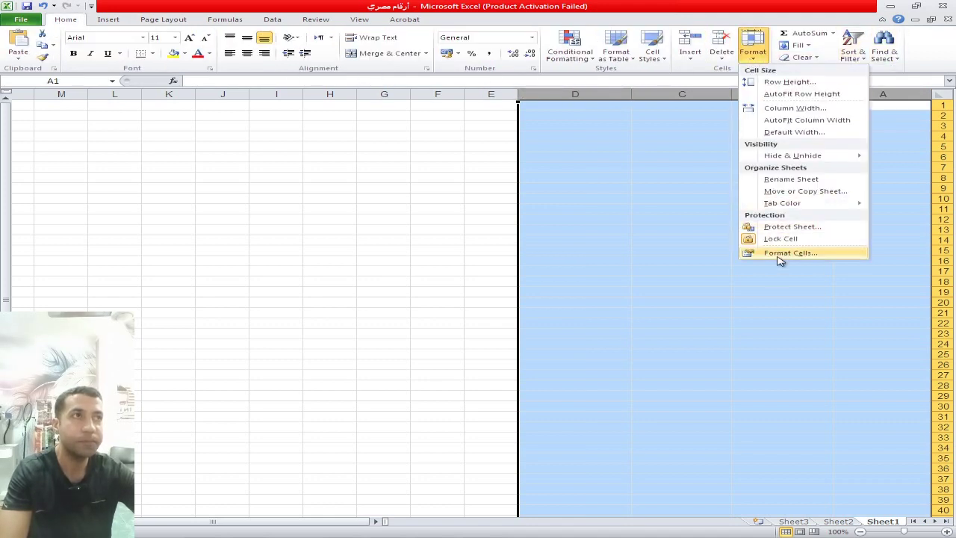
click(780, 254)
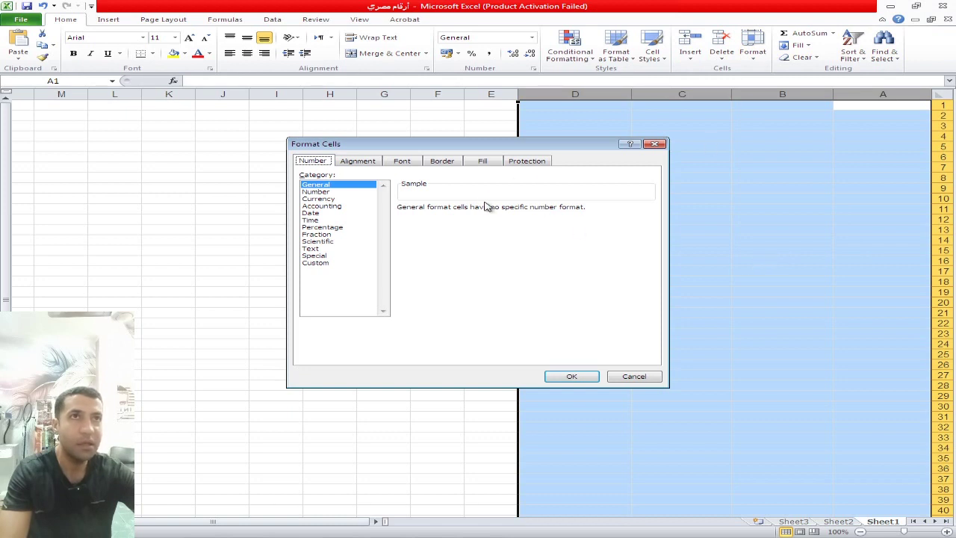
click(309, 248)
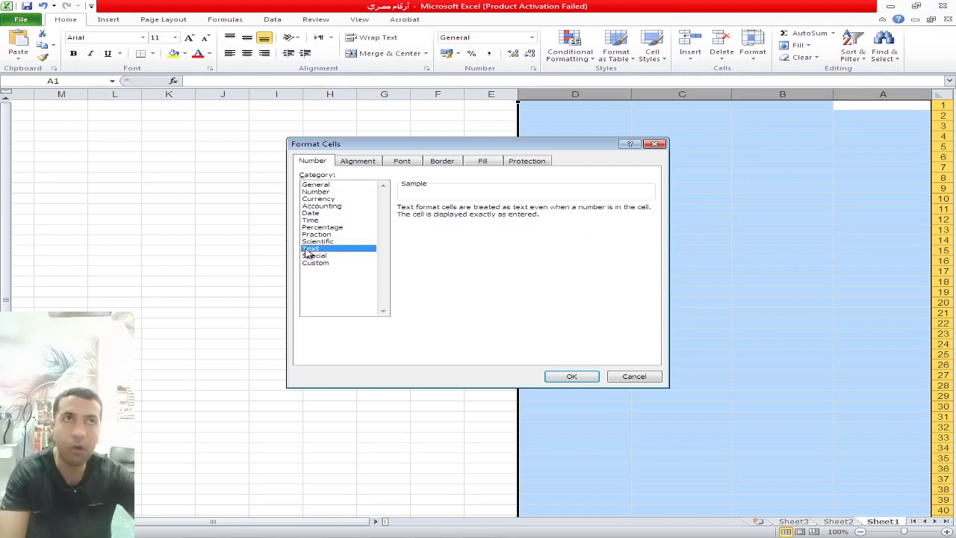
click(634, 376)
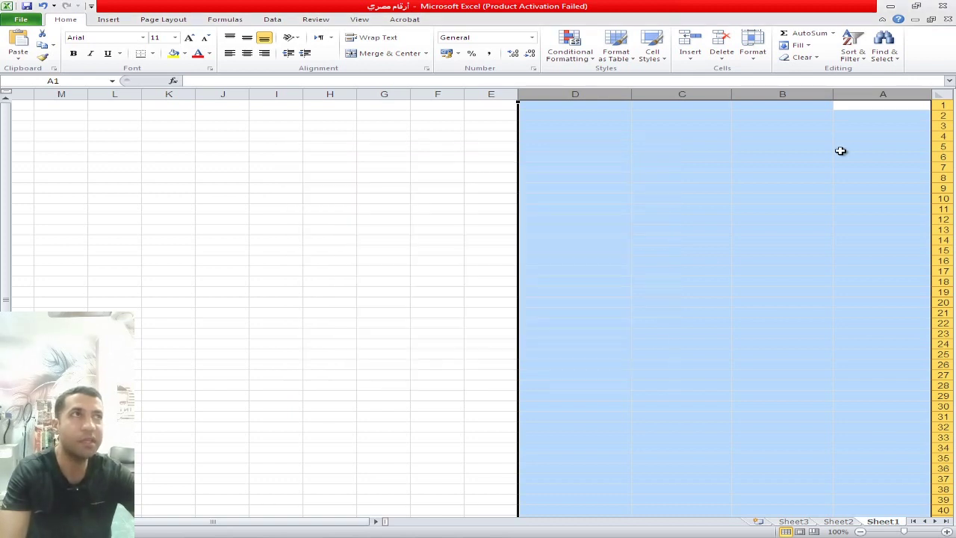
Test entering 011 in cell A1 with the General number format, and clear the cell.
click(884, 106)
text(01)
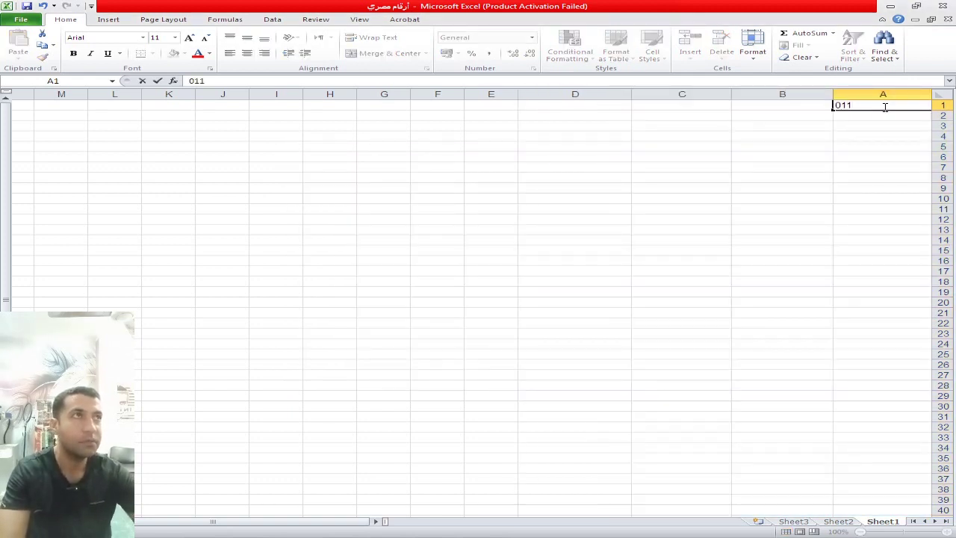
text(1)
key(Return)
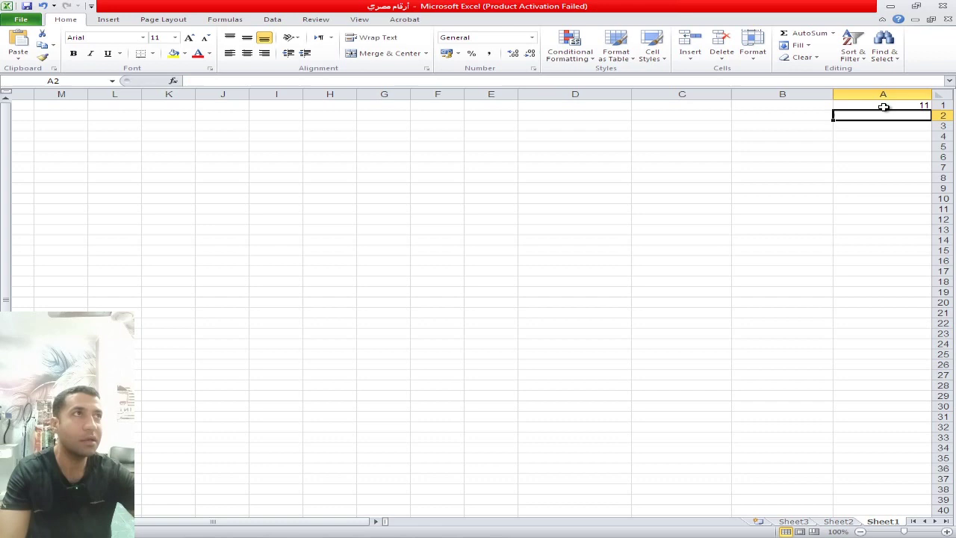
click(924, 106)
key(Delete)
Set the number format of columns A to D to Text.
drag(883, 93, 575, 94)
click(756, 59)
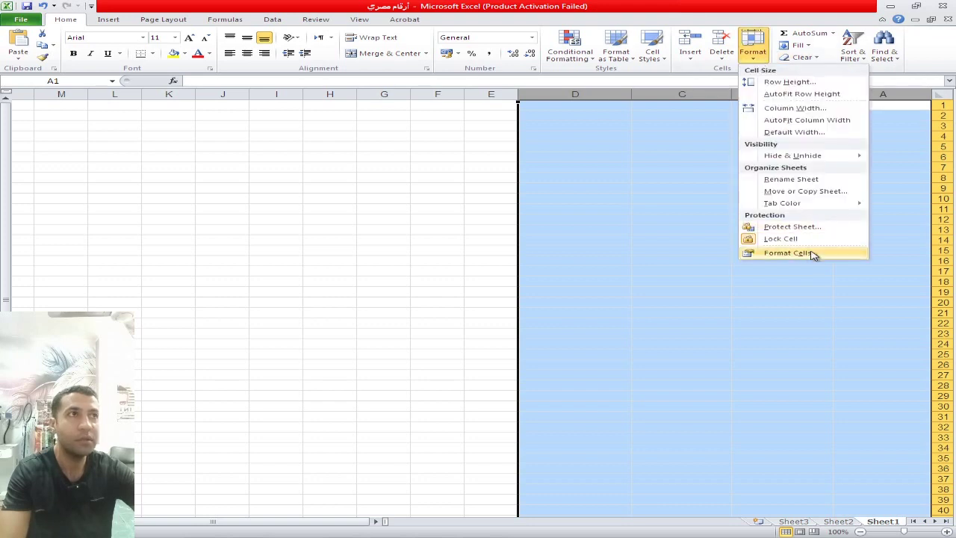
click(812, 254)
click(315, 248)
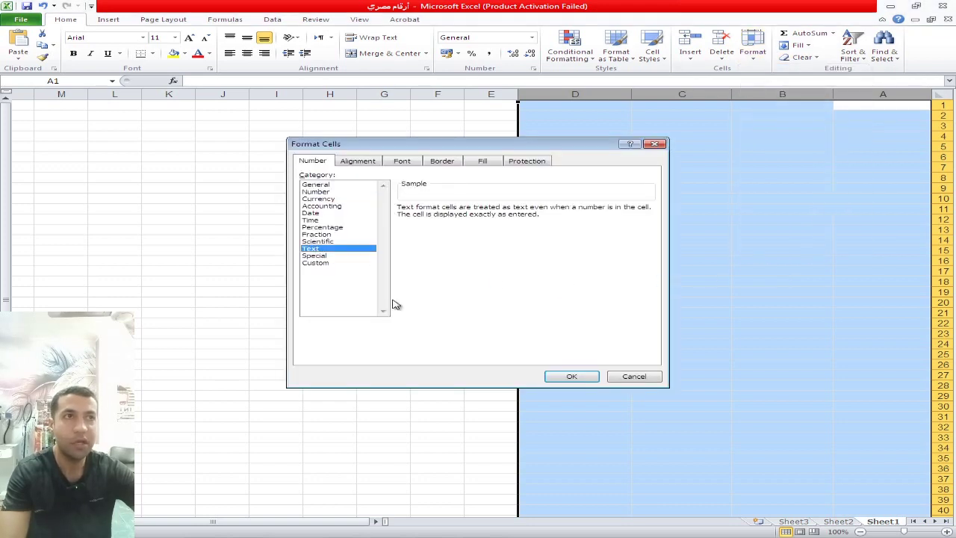
click(572, 377)
Enter a sample 11-digit mobile number with the prefix 011, padded with zeros, in cell A1.
click(875, 109)
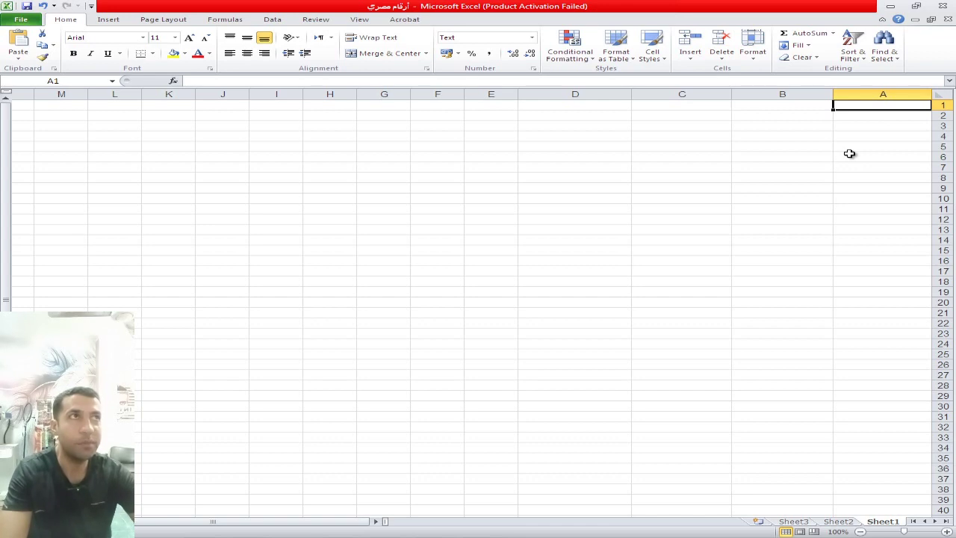
text(0110)
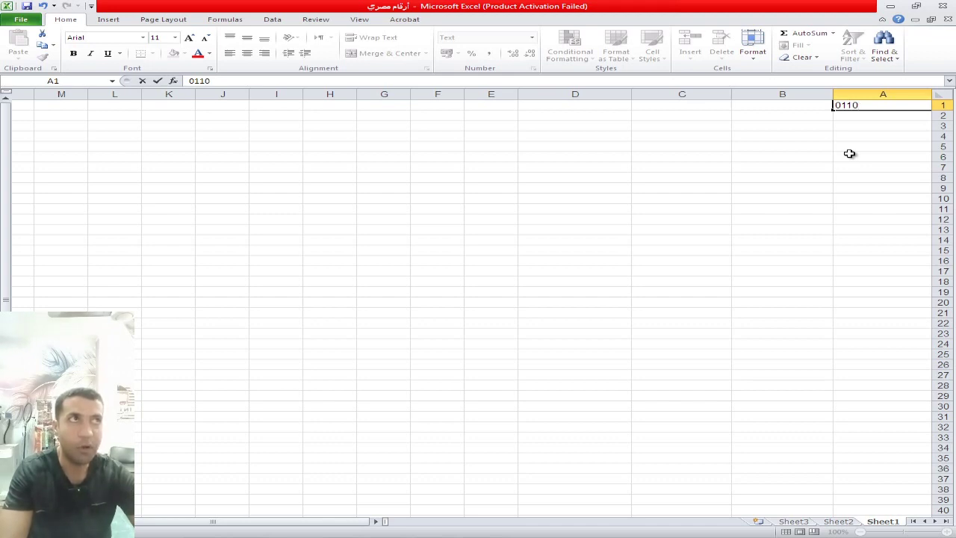
text(00000)
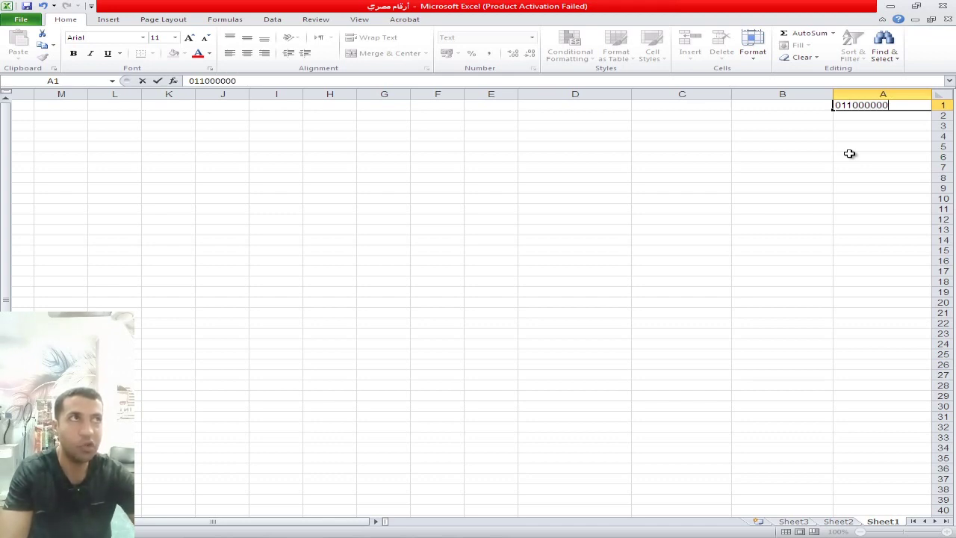
text(00)
key(Return)
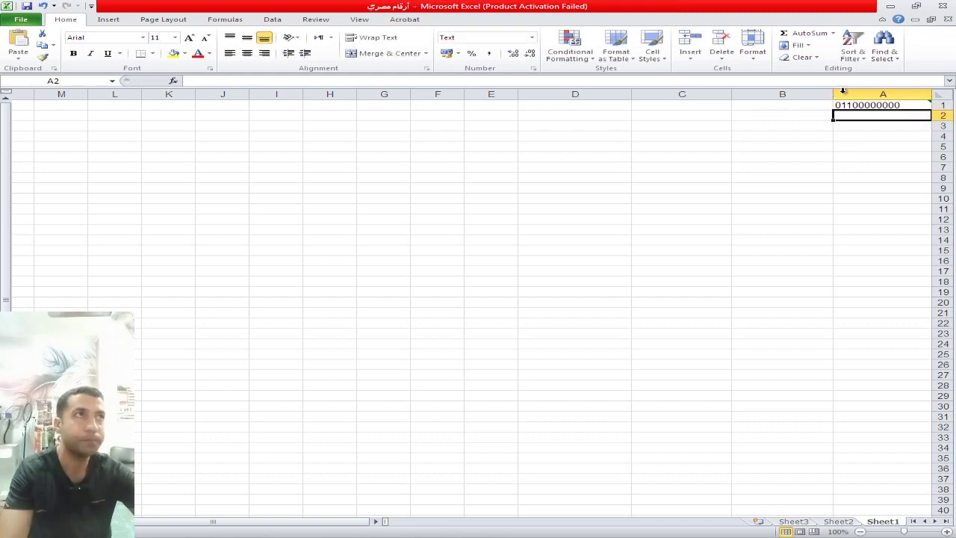
Centre the contents of columns A to D horizontally.
drag(879, 91, 575, 94)
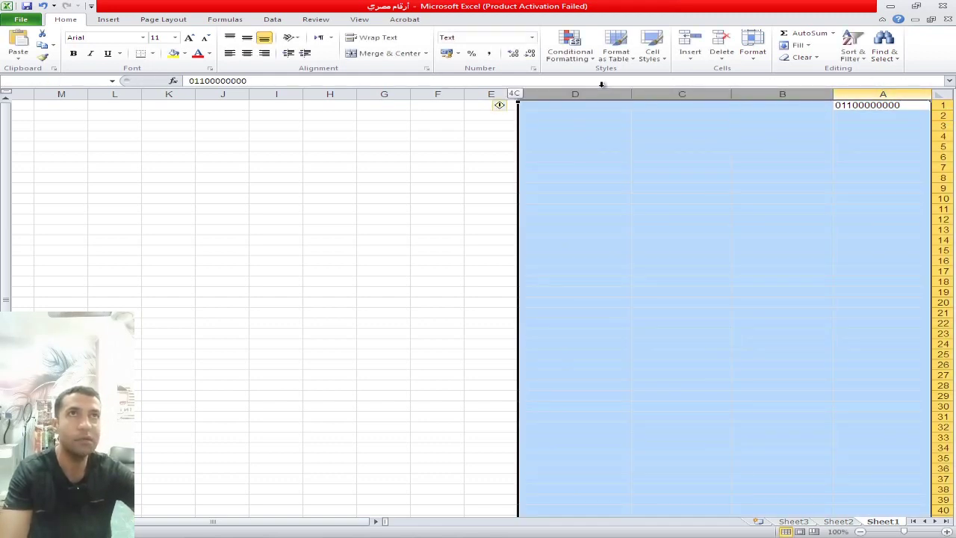
click(246, 53)
click(856, 134)
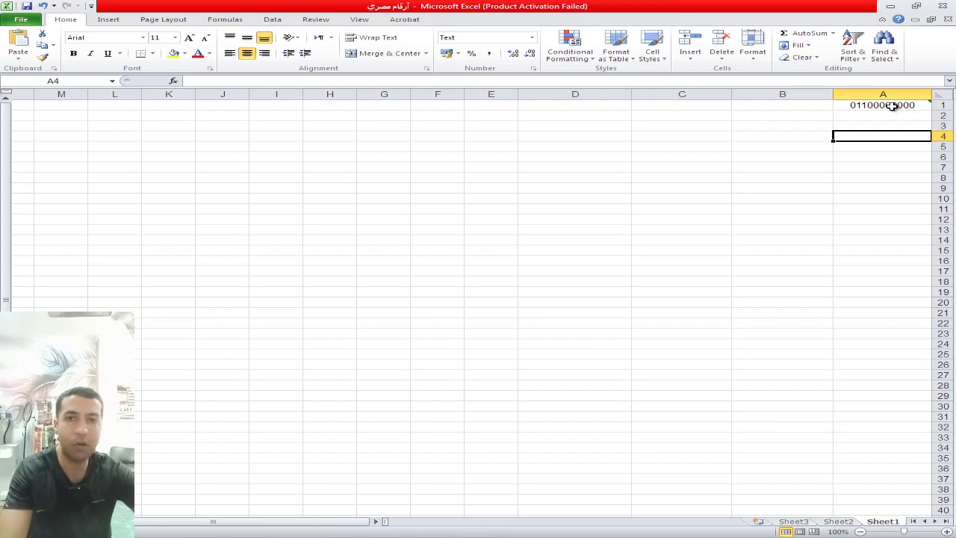
Enter a sample 11-digit mobile number with the prefix 012, padded with zeros, in cell B1.
click(789, 103)
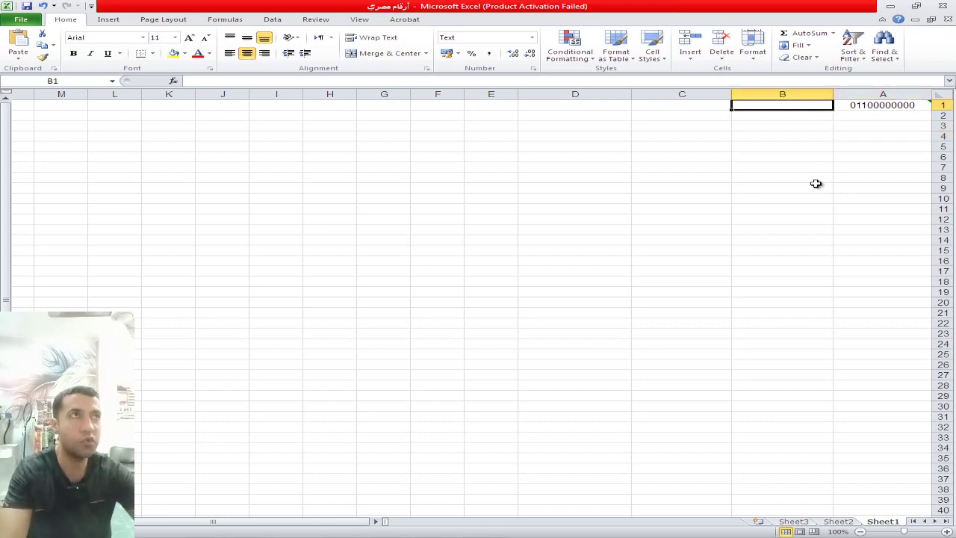
text(012)
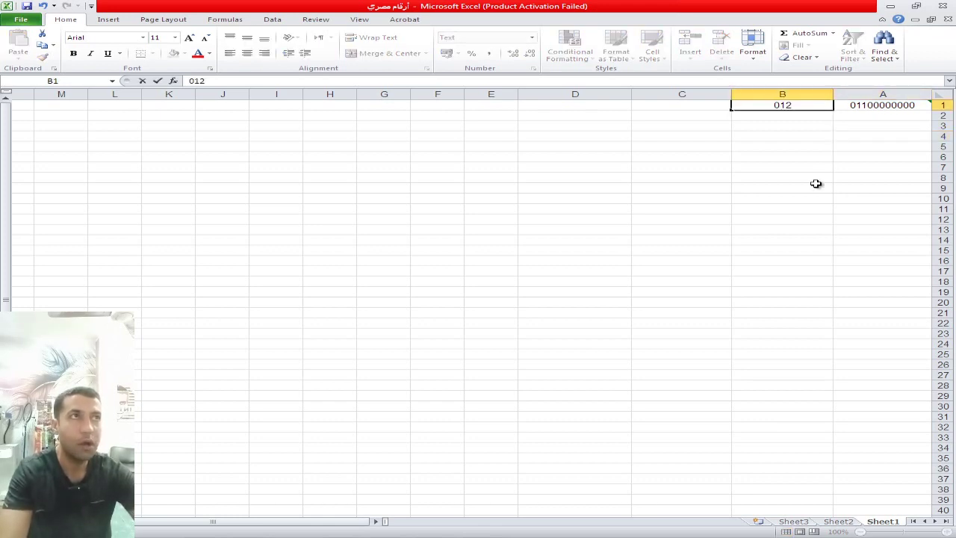
text(000)
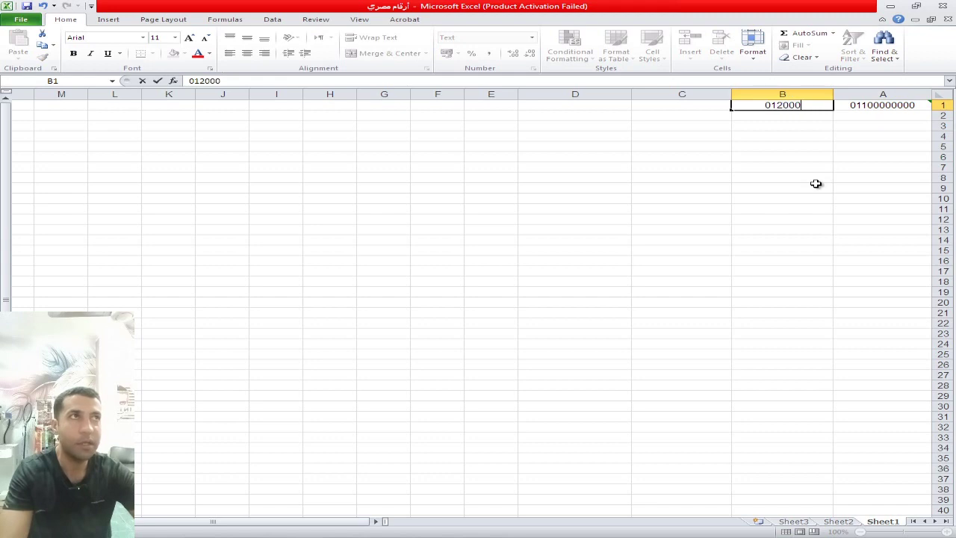
text(00000)
click(816, 184)
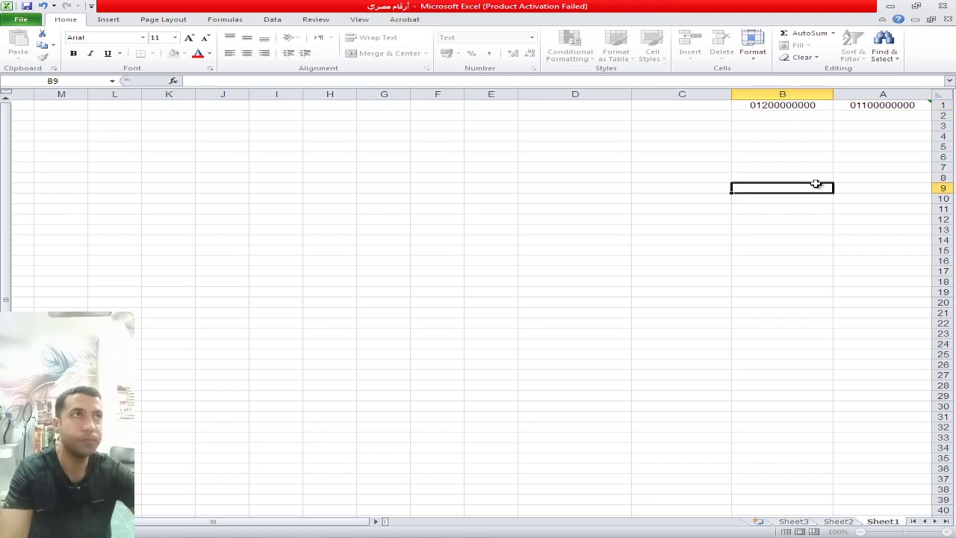
Enter a sample 11-digit mobile number with the prefix 010, padded with zeros, in cell C1.
click(684, 105)
text(01)
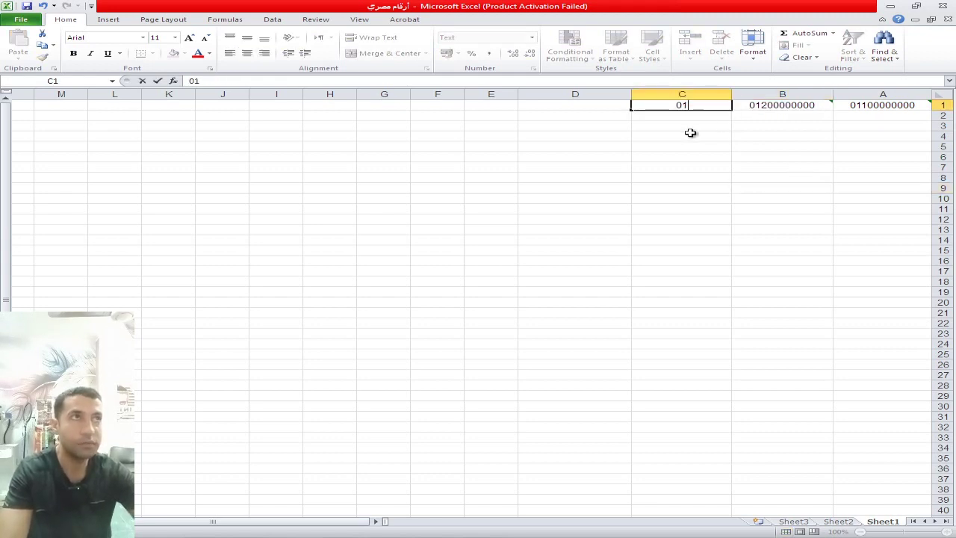
text(5)
key(BackSpace)
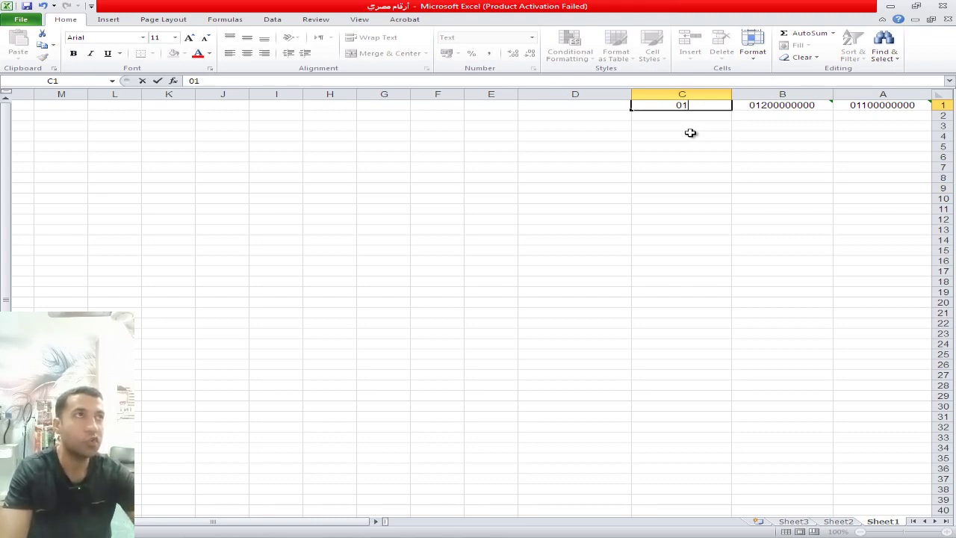
text(0)
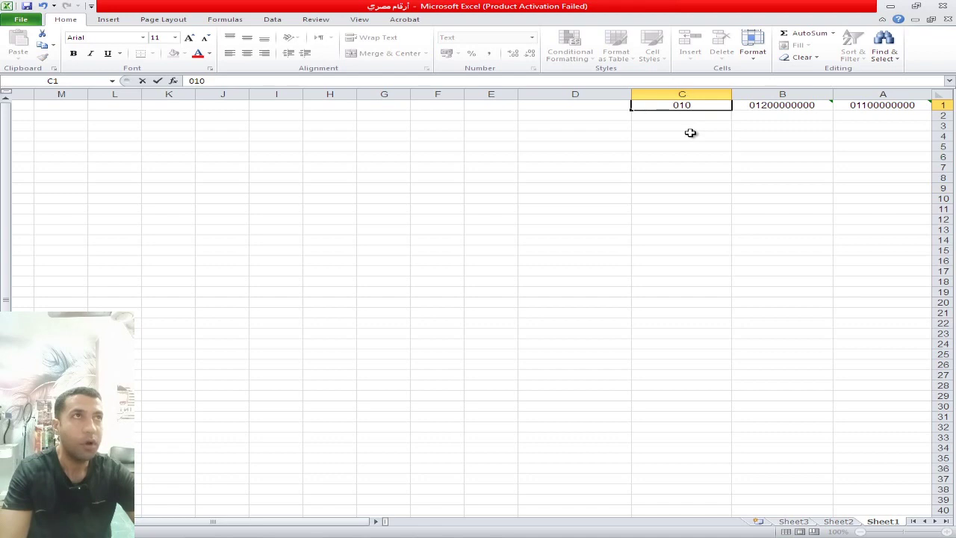
text(000000)
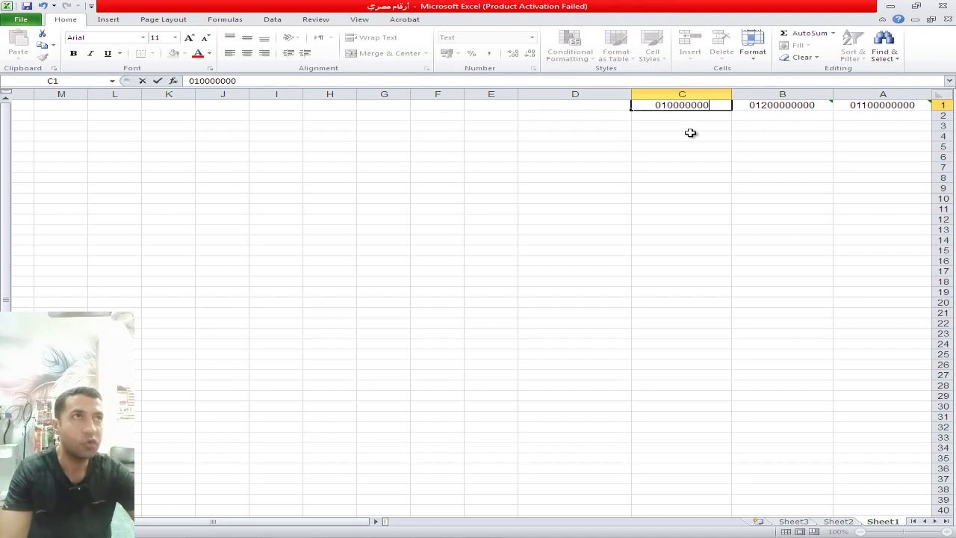
text(00)
Enter a sample 11-digit mobile number with the prefix 015, padded with zeros, in cell D1, and select A1:D1.
click(590, 104)
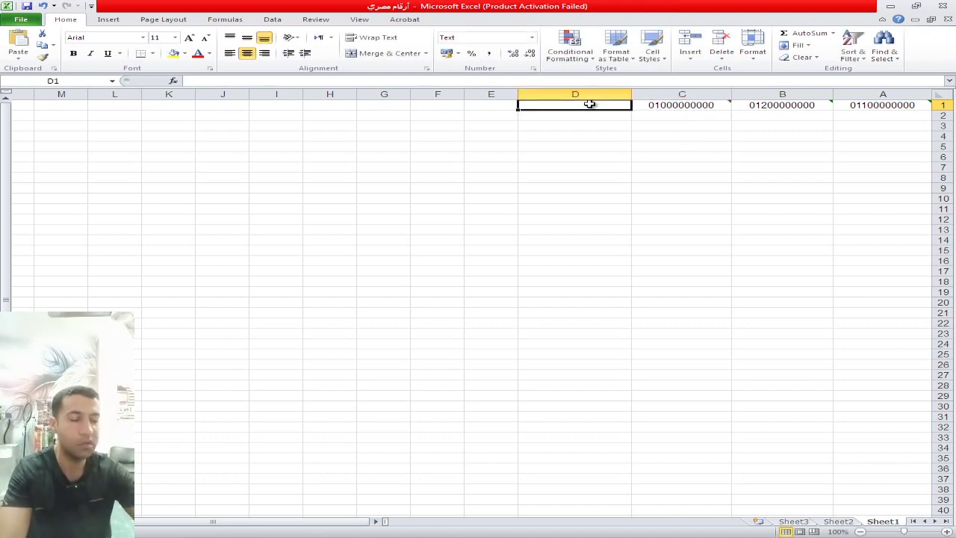
text(015)
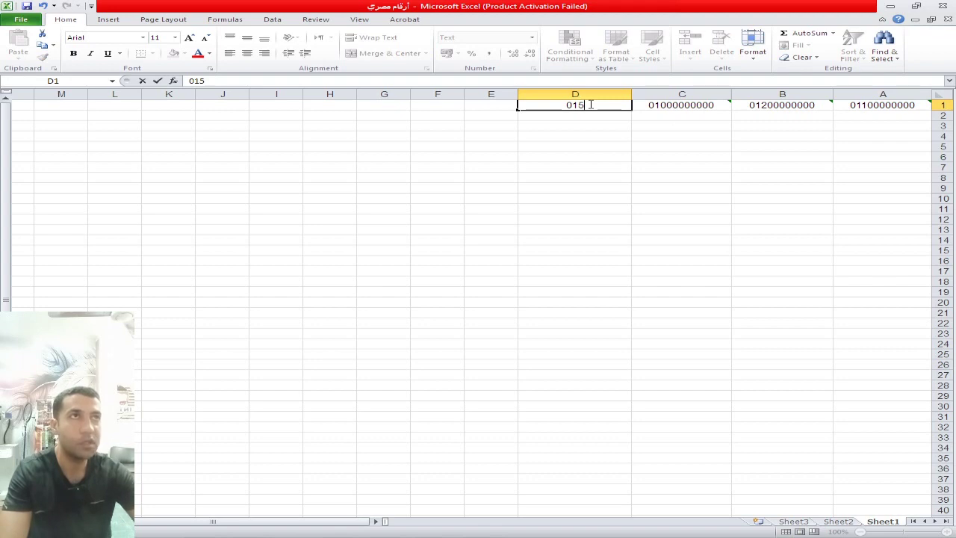
text(0)
text(00)
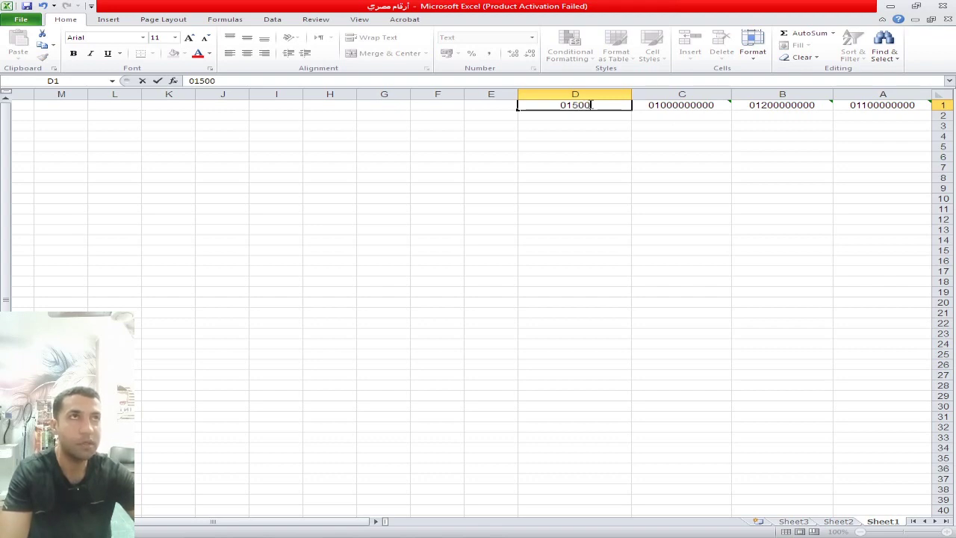
text(00000)
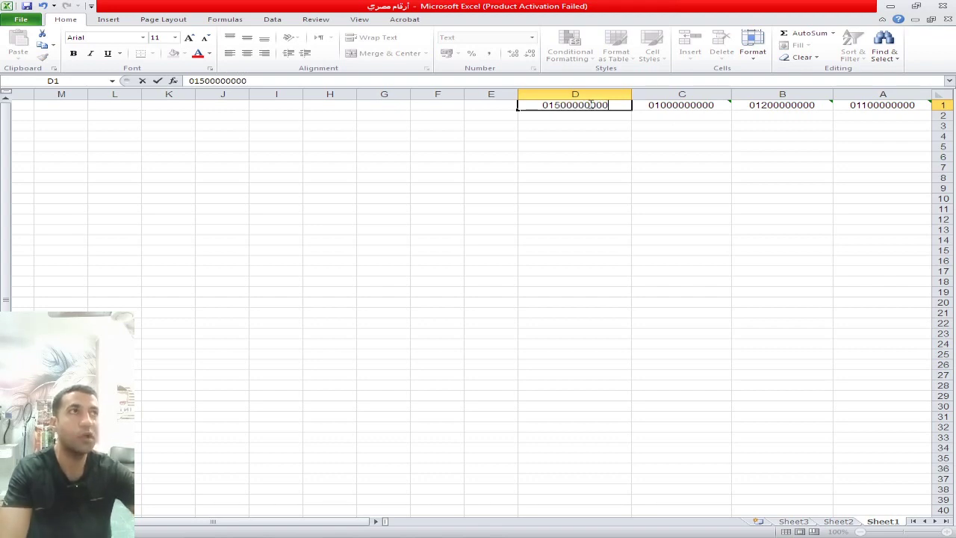
click(854, 139)
click(914, 103)
drag(807, 95, 587, 100)
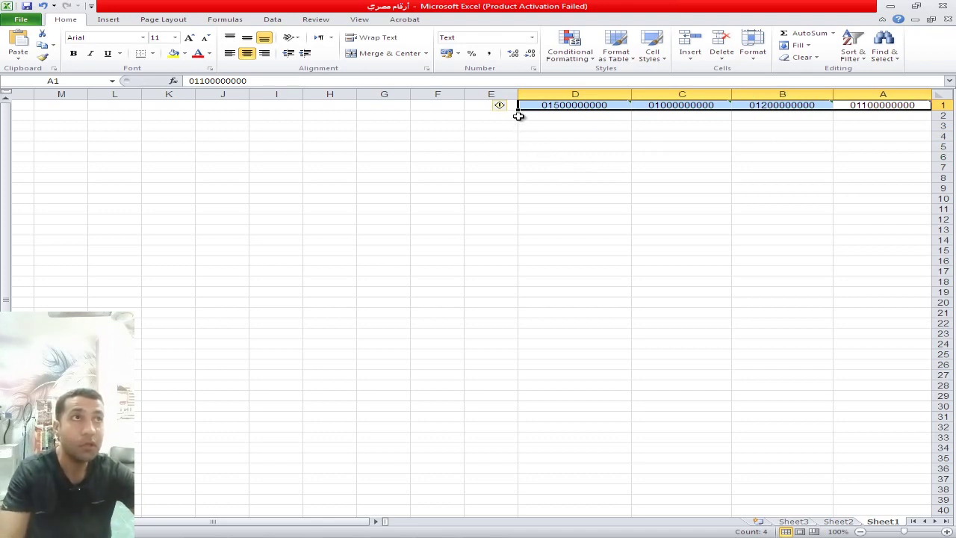
Enter the second sample number with the prefix 011 in cell A2, padded with zeros and ending in 1.
click(862, 117)
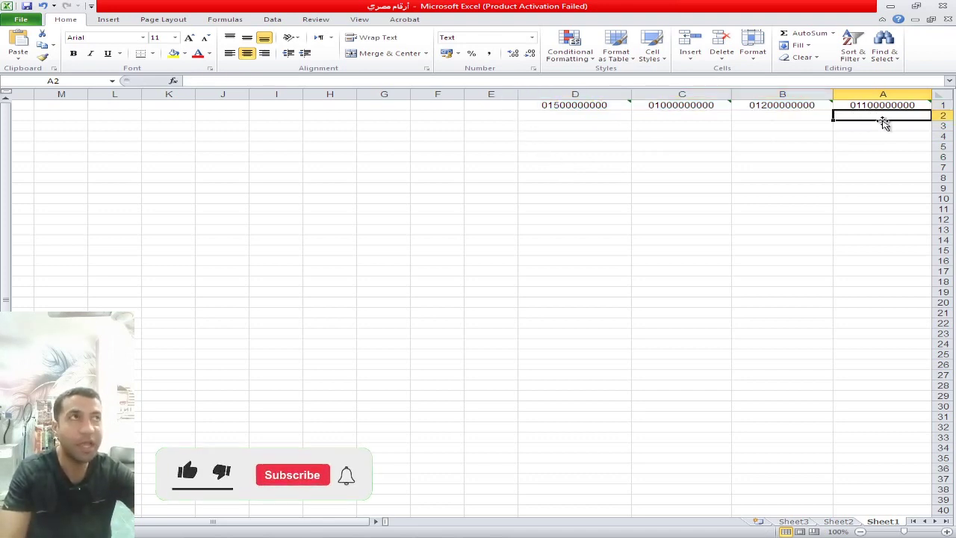
text(0)
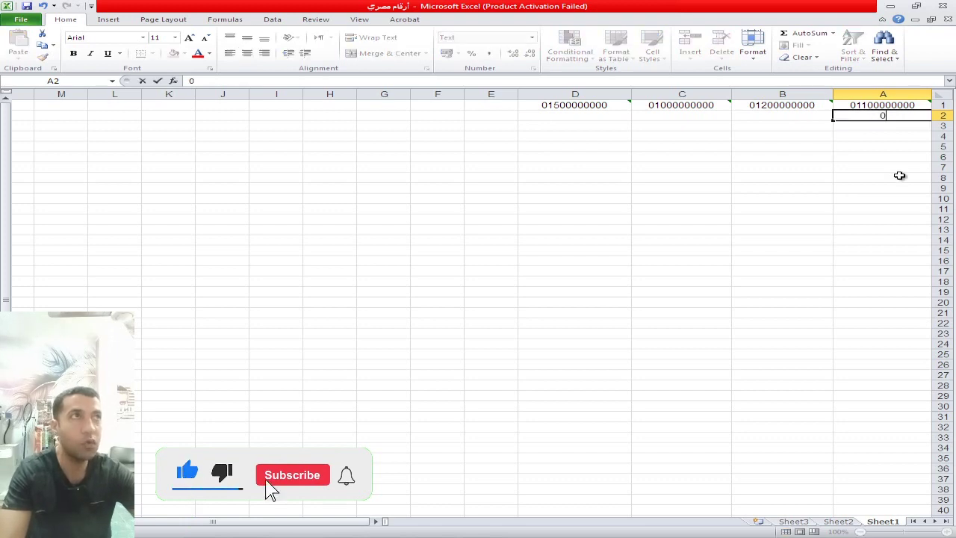
text(11)
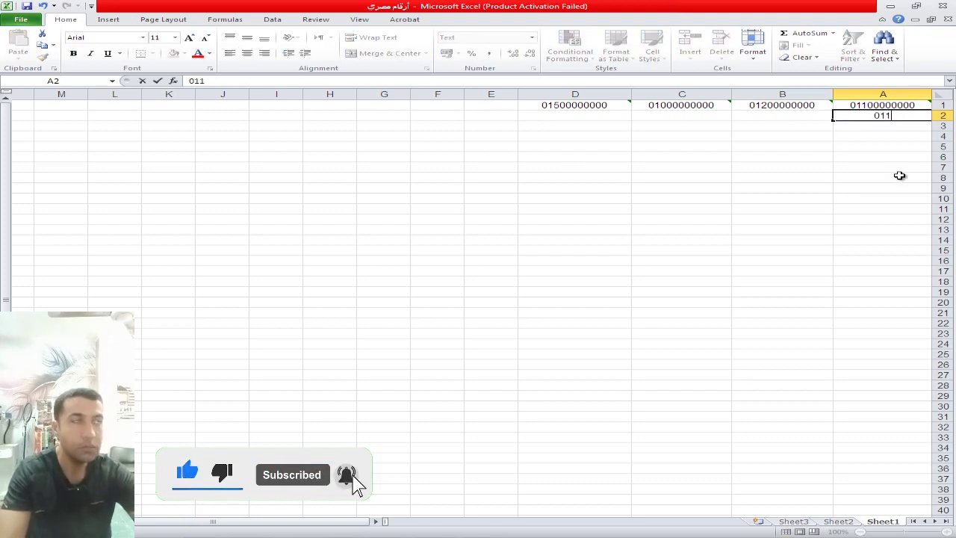
text(0000)
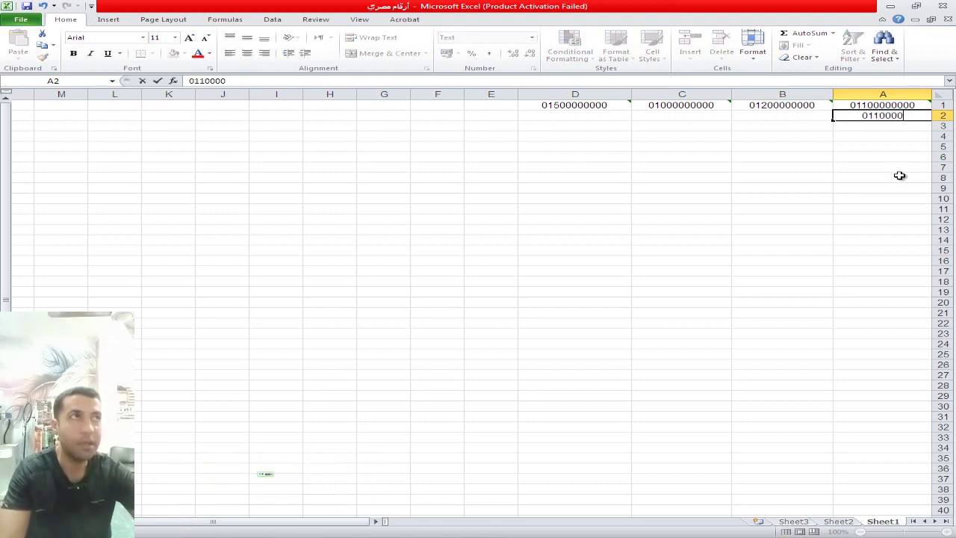
text(0001)
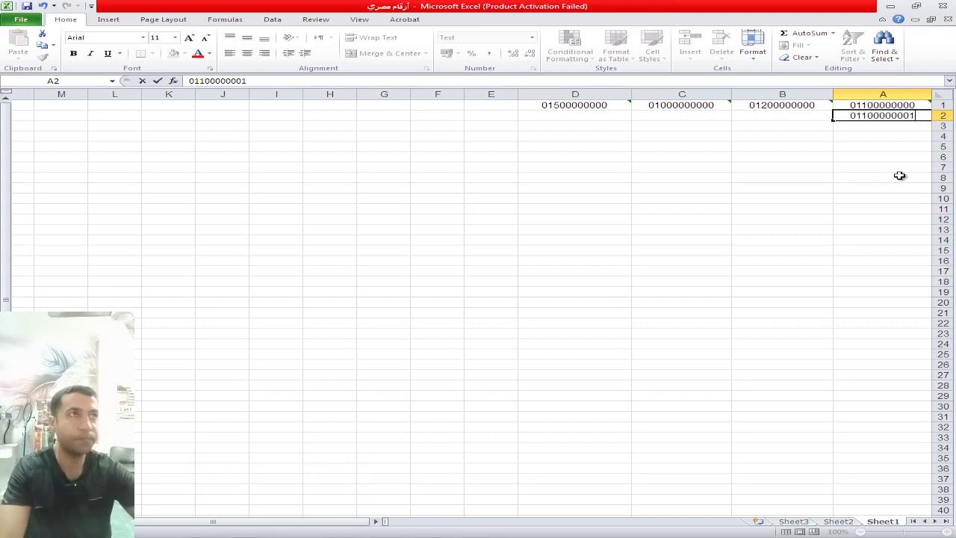
key(Return)
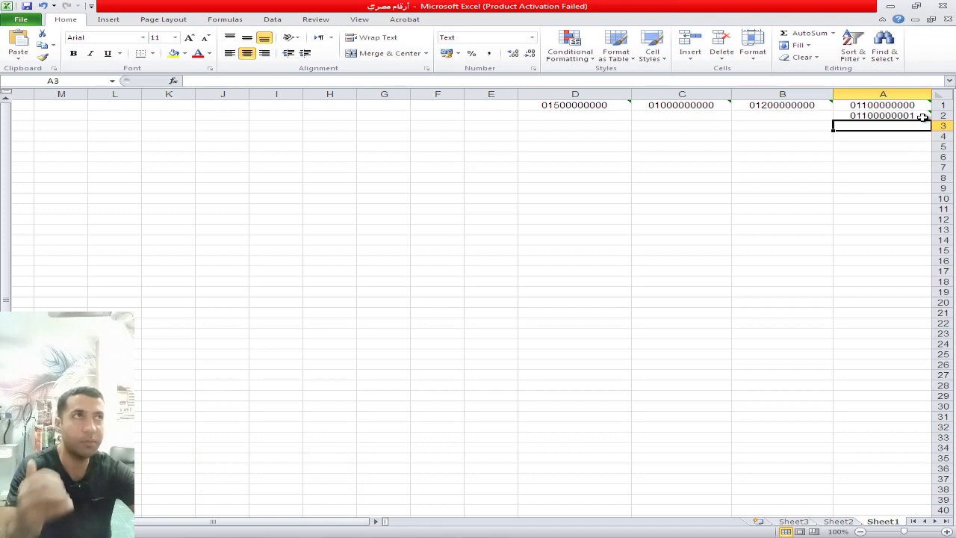
Enter the second sample number with the prefix 012 in cell B2, padded with zeros and ending in 1.
click(789, 113)
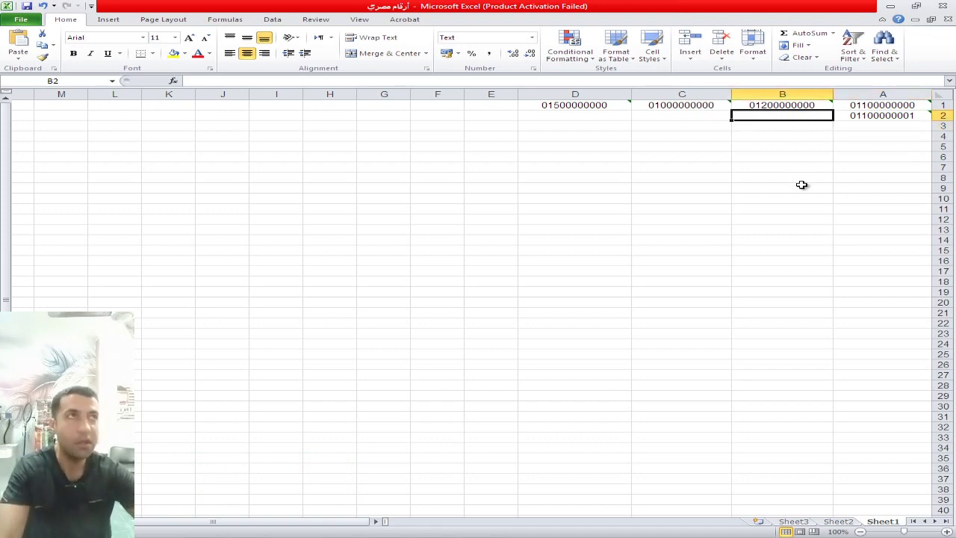
text(012)
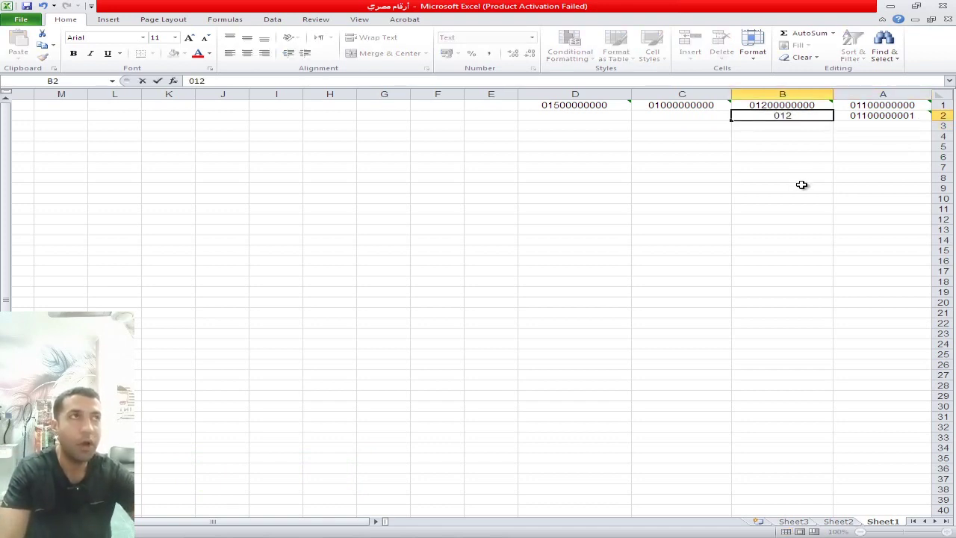
text(0000000)
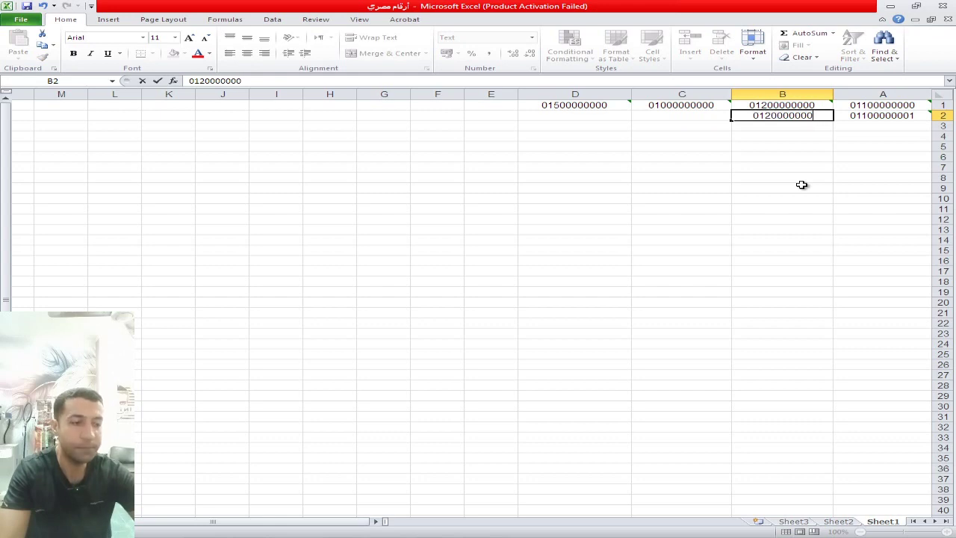
text(1)
key(Return)
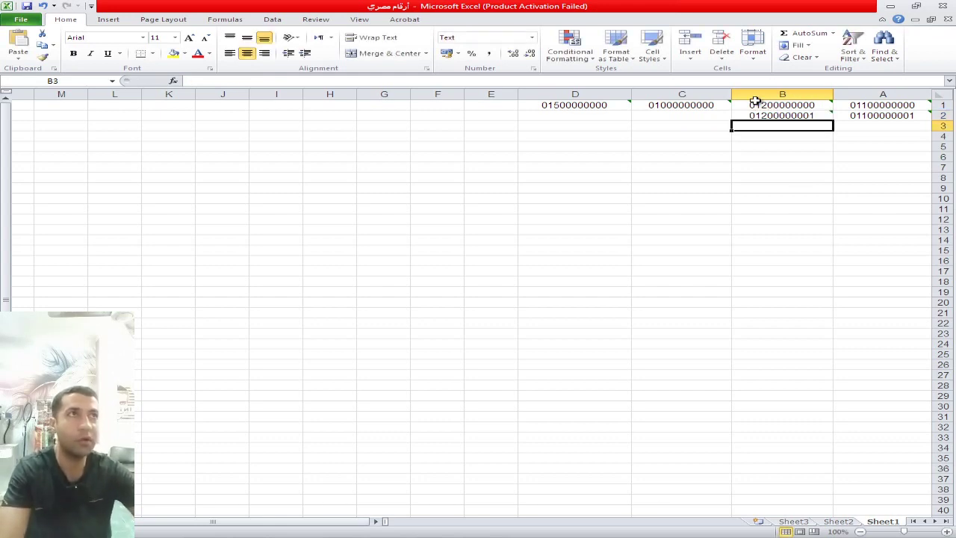
Enter the second sample number with the prefix 010 in cell C2, padded with zeros and ending in 1.
click(704, 116)
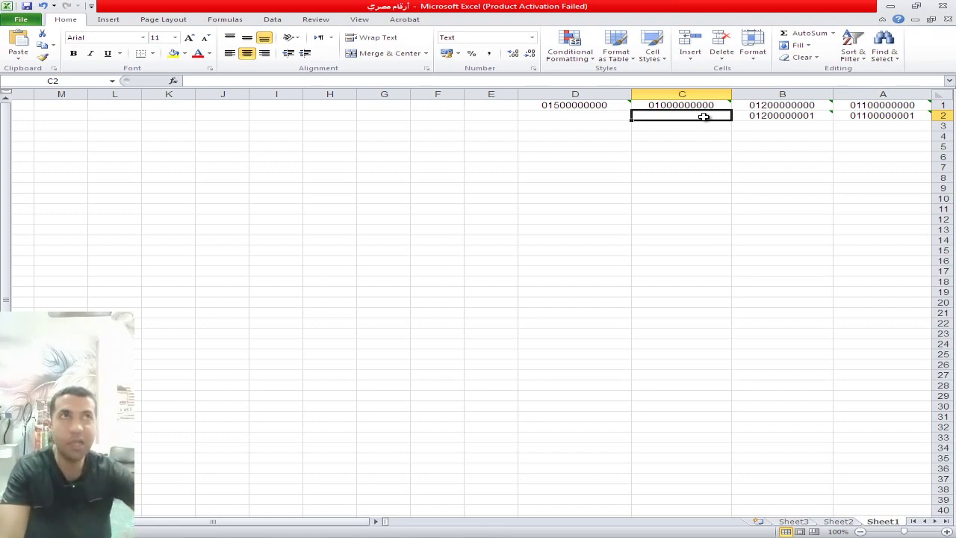
text(010)
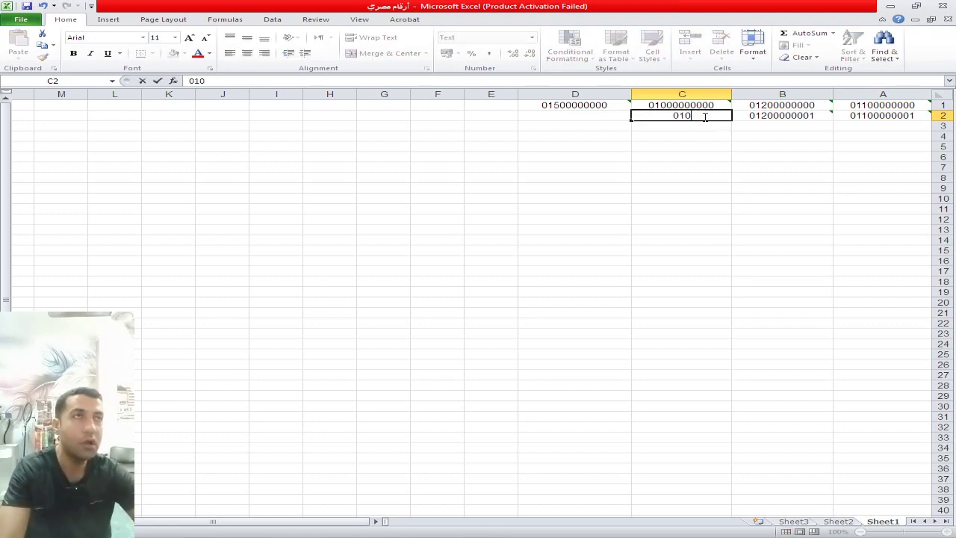
text(0000)
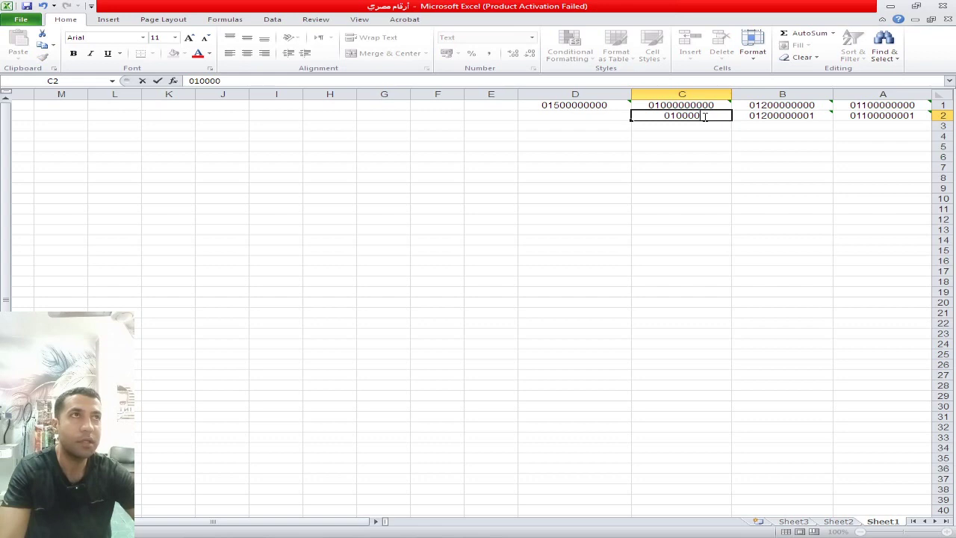
text(000)
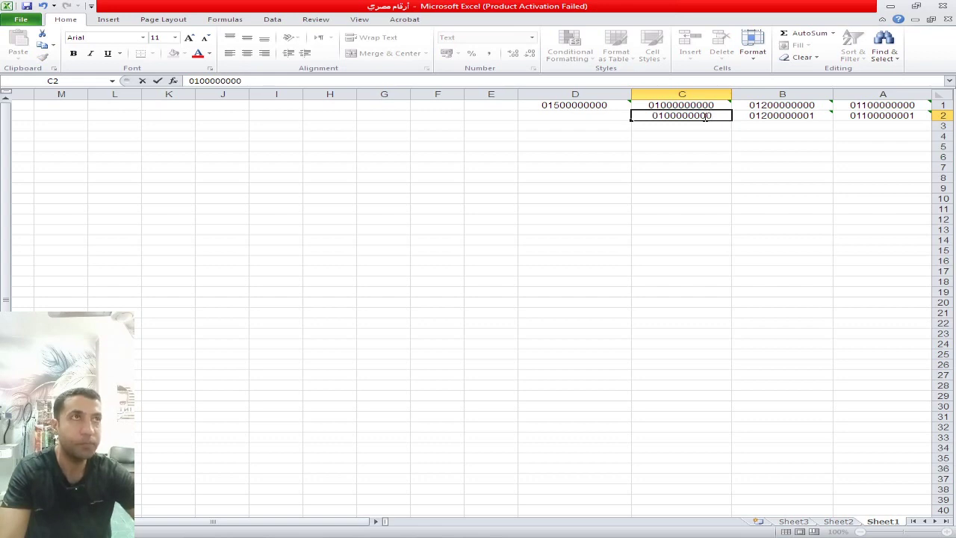
text(1)
key(Return)
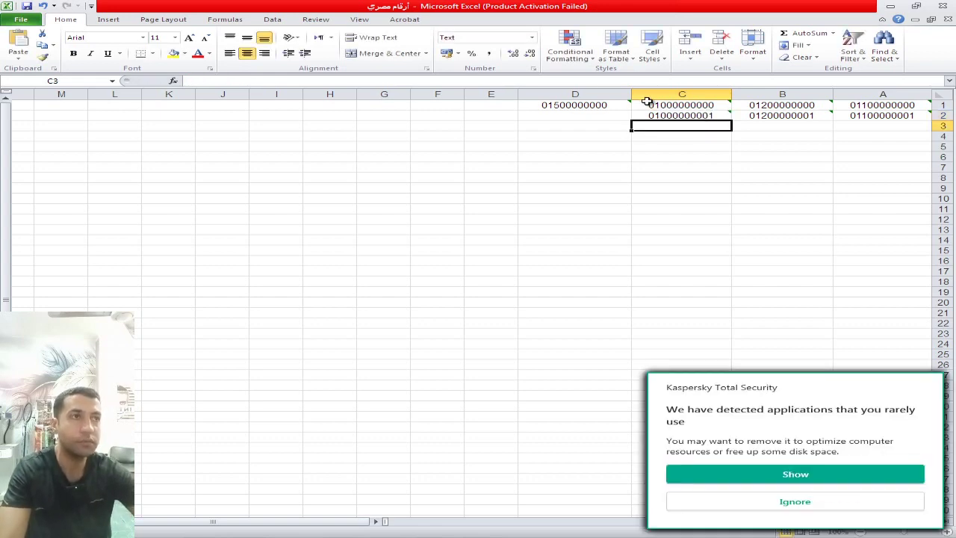
Ignore the Kaspersky notification and enter the second sample number with the prefix 015 in cell D2, padded with zeros and ending in 1.
click(821, 505)
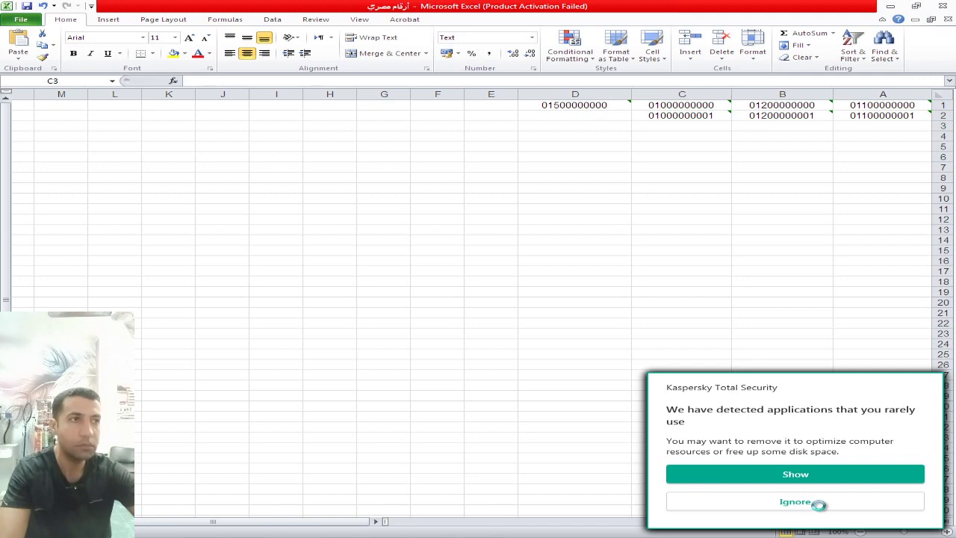
click(579, 120)
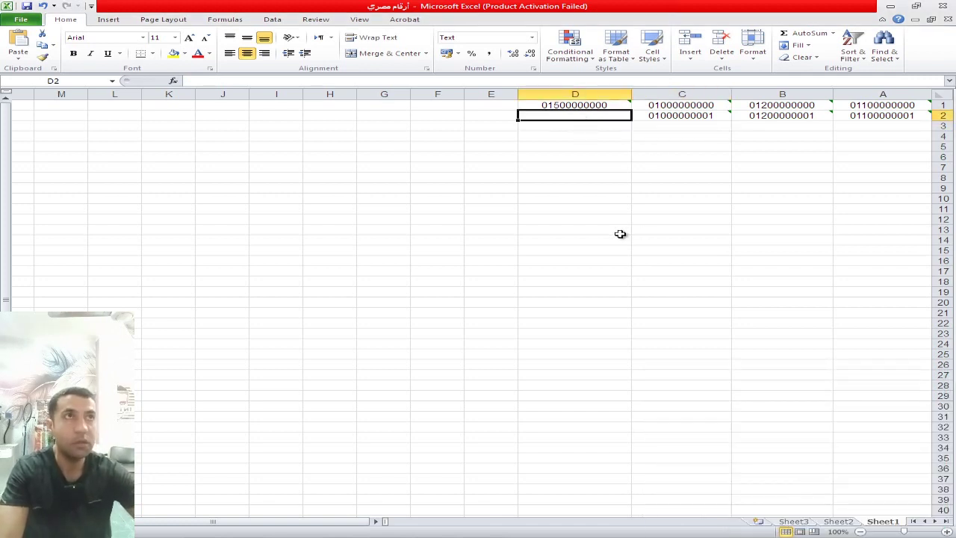
text(01500)
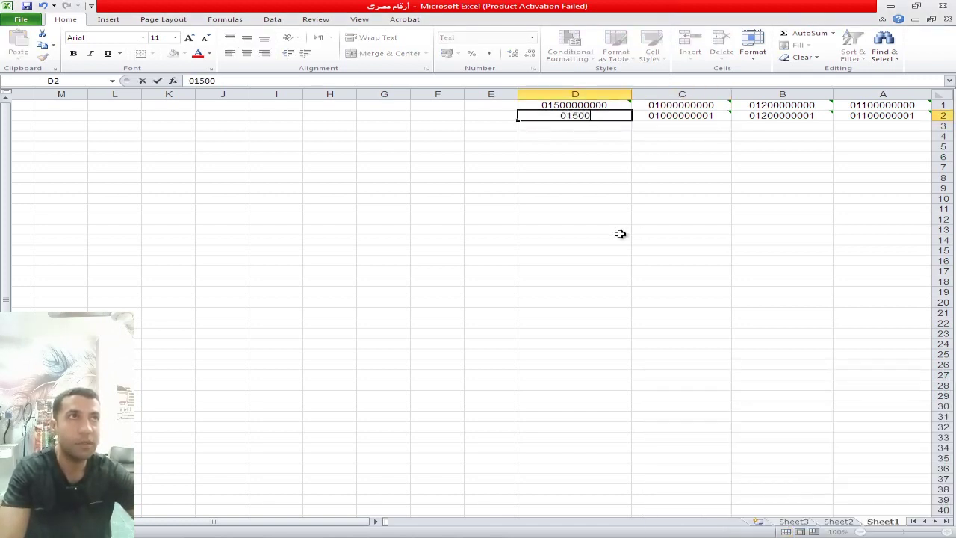
text(00000)
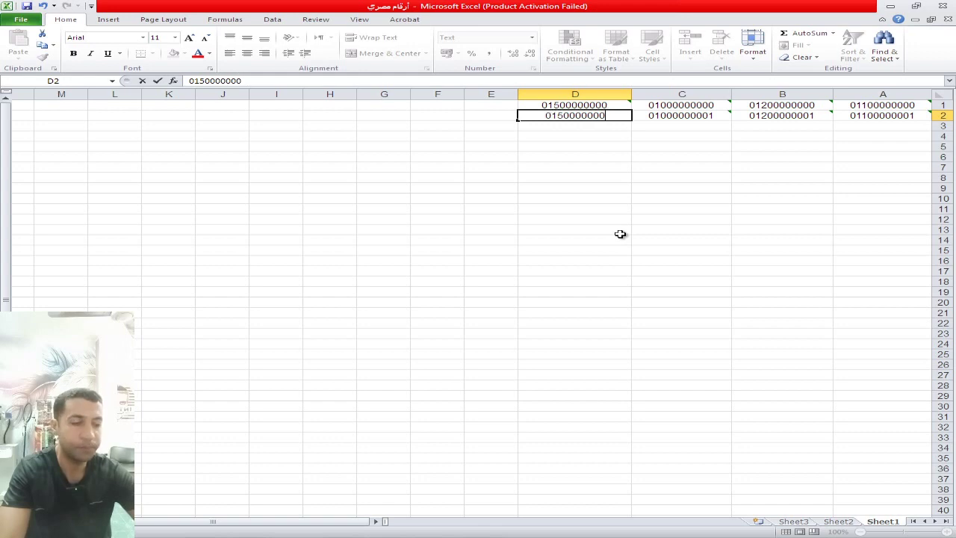
text(1)
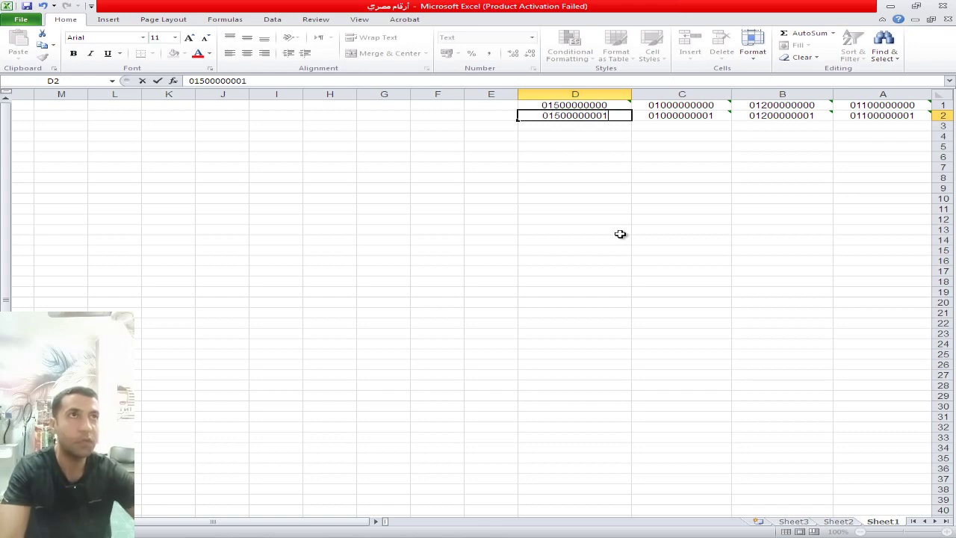
click(895, 179)
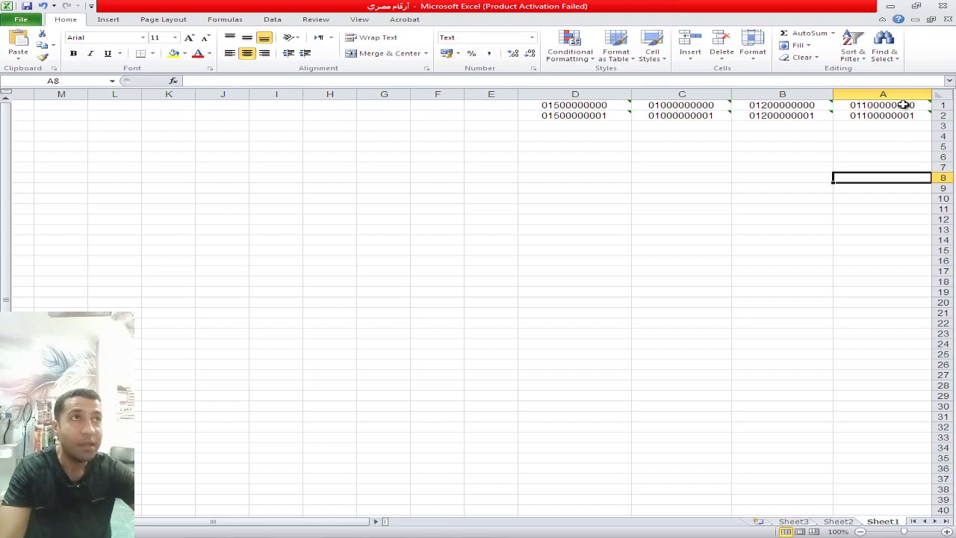
Fill the number series from A1:D2 down all four columns through row 55495.
drag(904, 105, 587, 113)
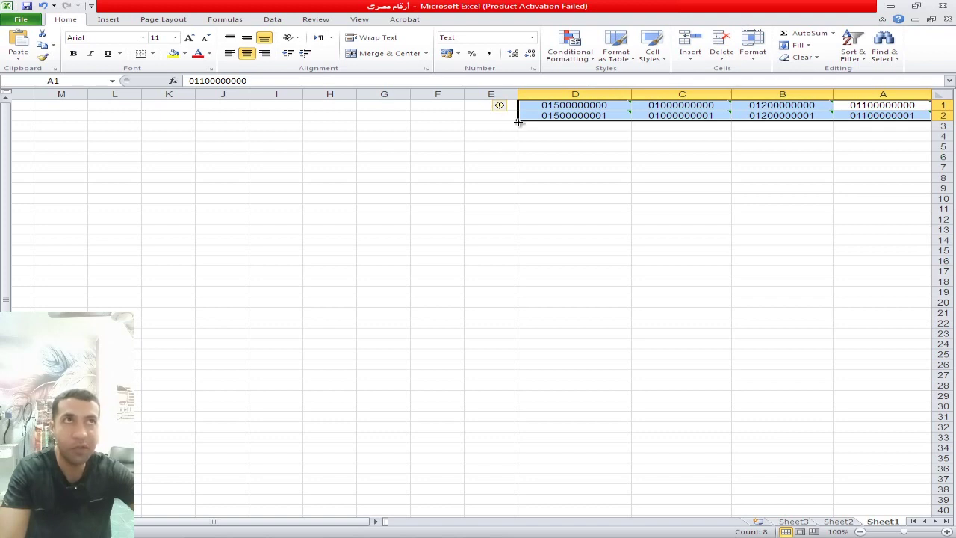
drag(518, 121, 518, 213)
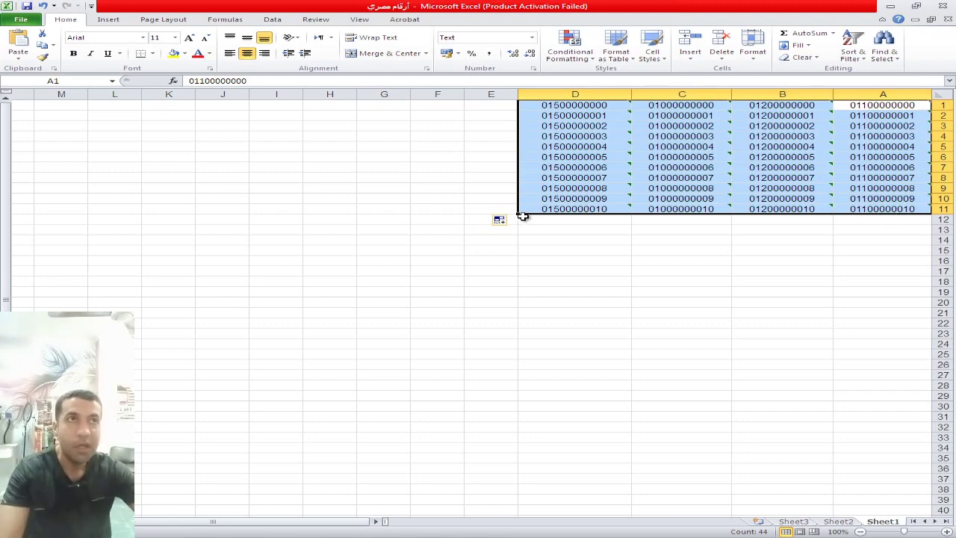
drag(518, 215, 512, 506)
scroll(598, 350, down, 3)
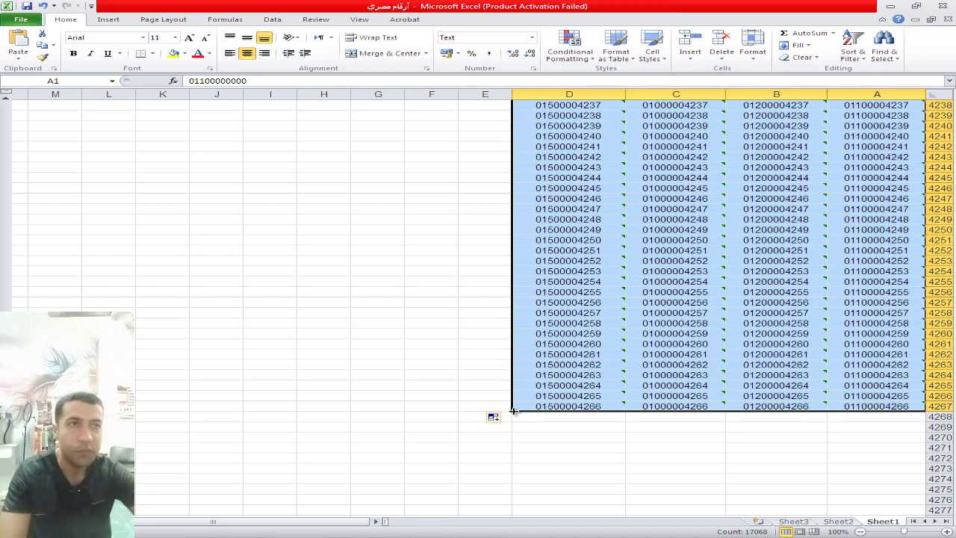
drag(514, 410, 506, 508)
scroll(623, 335, down, 3)
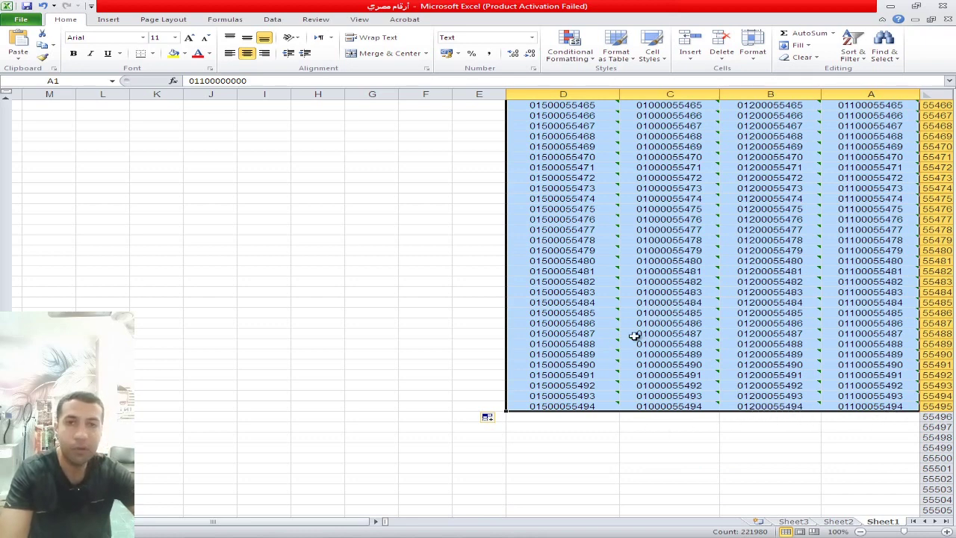
Continue the series in columns A to D from the last two filled rows, A55495:D55496, down past row 57131.
drag(508, 413, 523, 526)
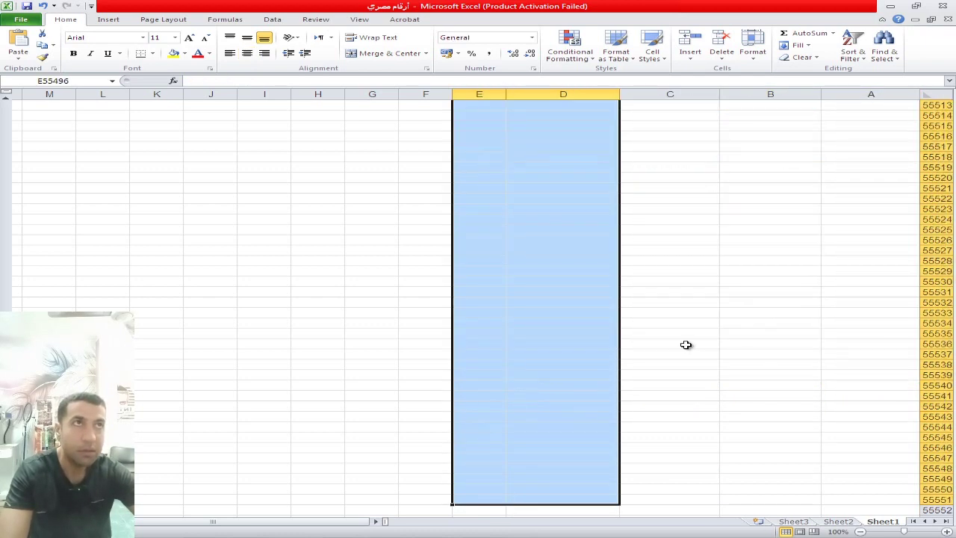
click(685, 344)
scroll(727, 290, up, 10)
drag(893, 230, 576, 239)
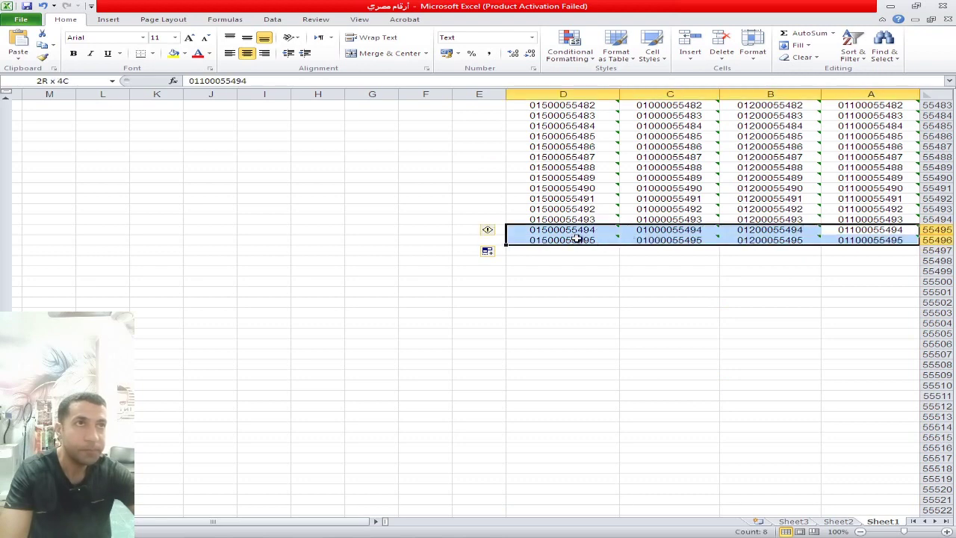
drag(505, 245, 506, 517)
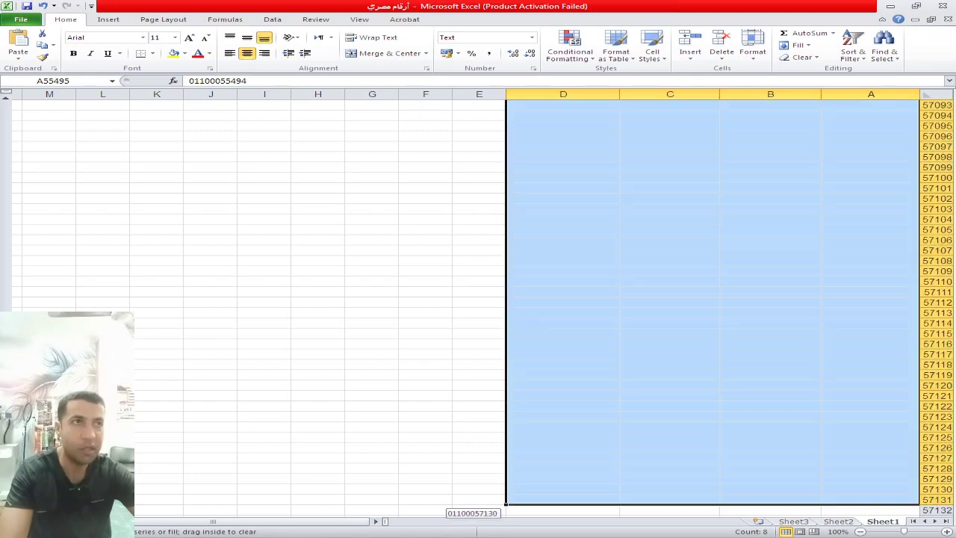
click(597, 284)
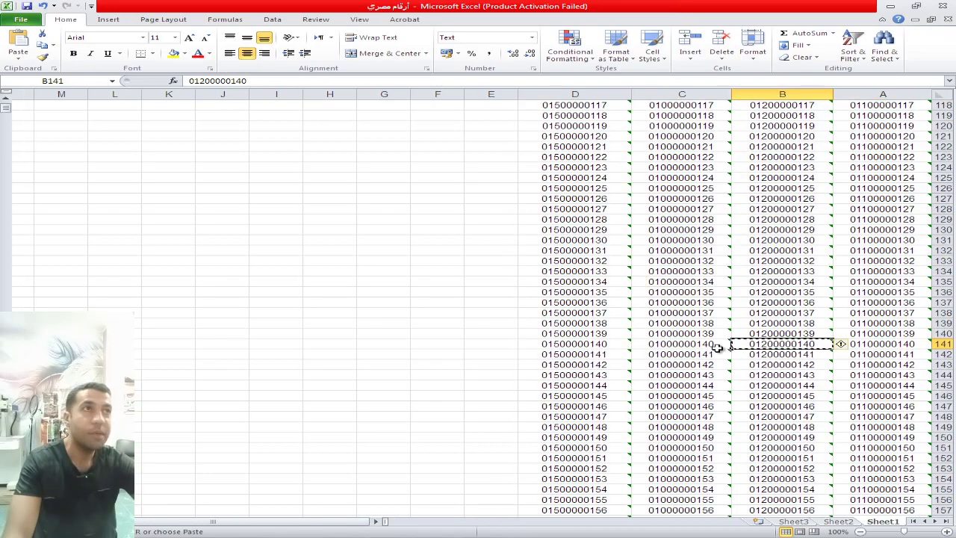
scroll(717, 347, up, 20)
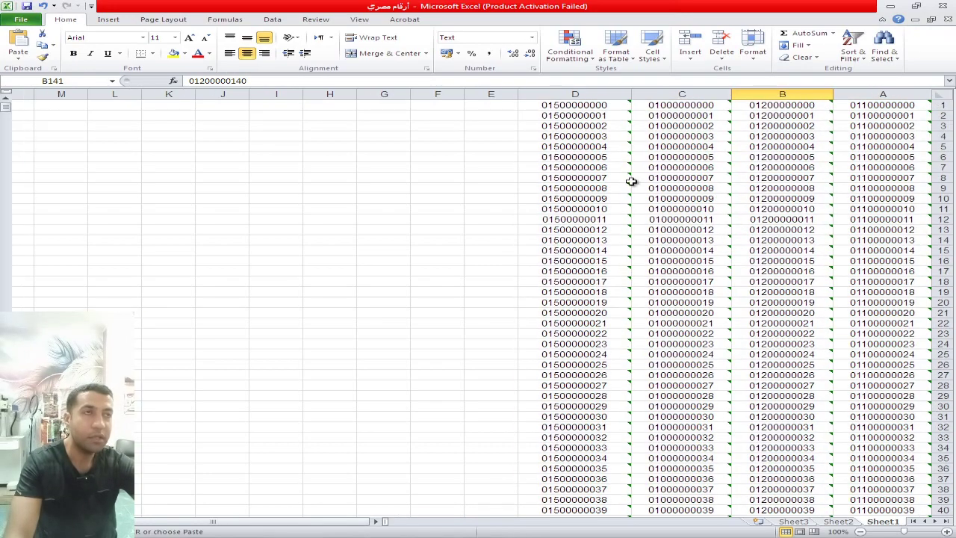
Copy the 012-prefix number in cell B75 and look it up on the Truecaller website.
scroll(695, 326, down, 12)
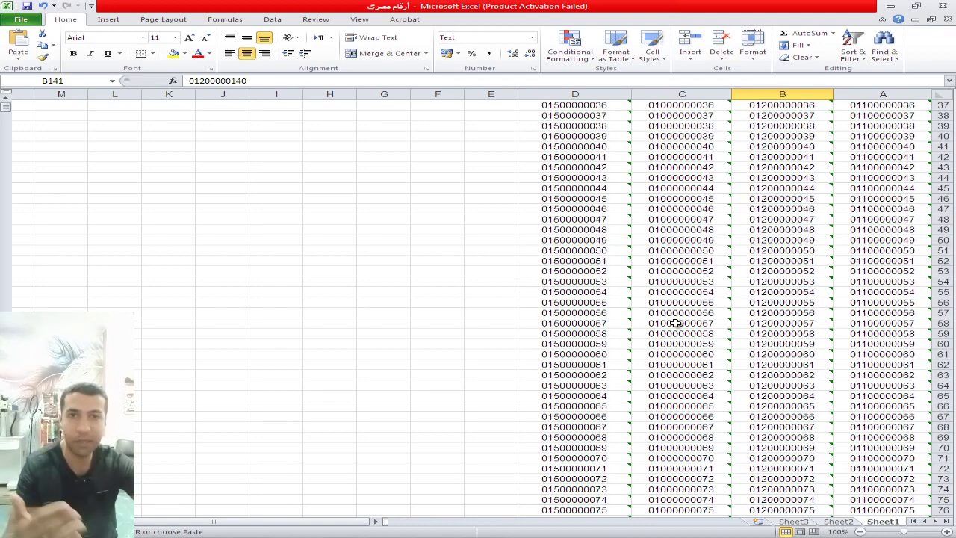
scroll(688, 325, down, 6)
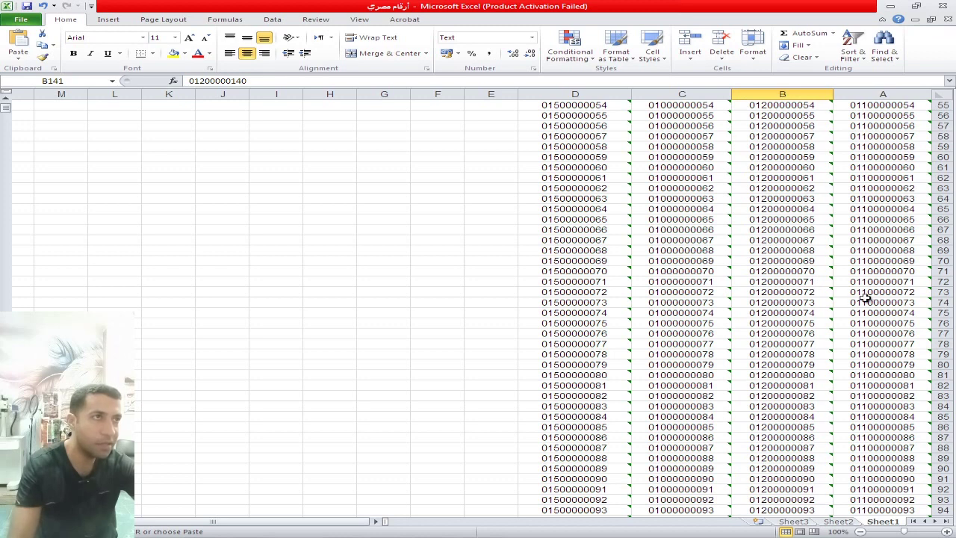
click(790, 313)
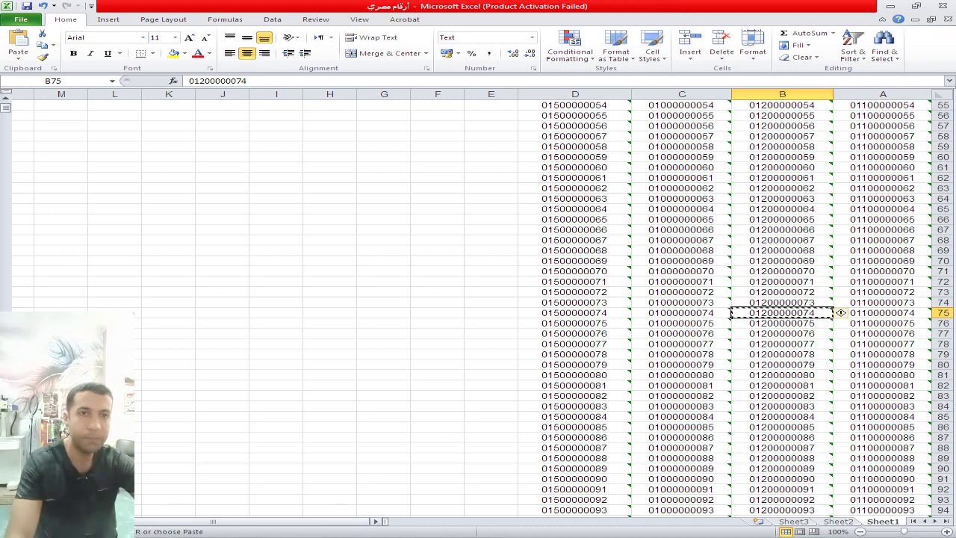
key(alt+Tab)
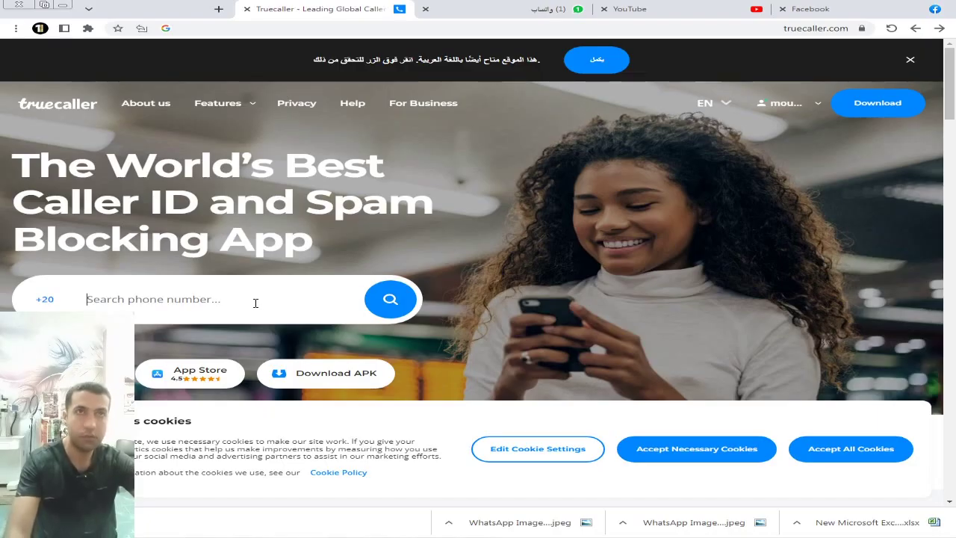
key(ctrl+v)
click(409, 307)
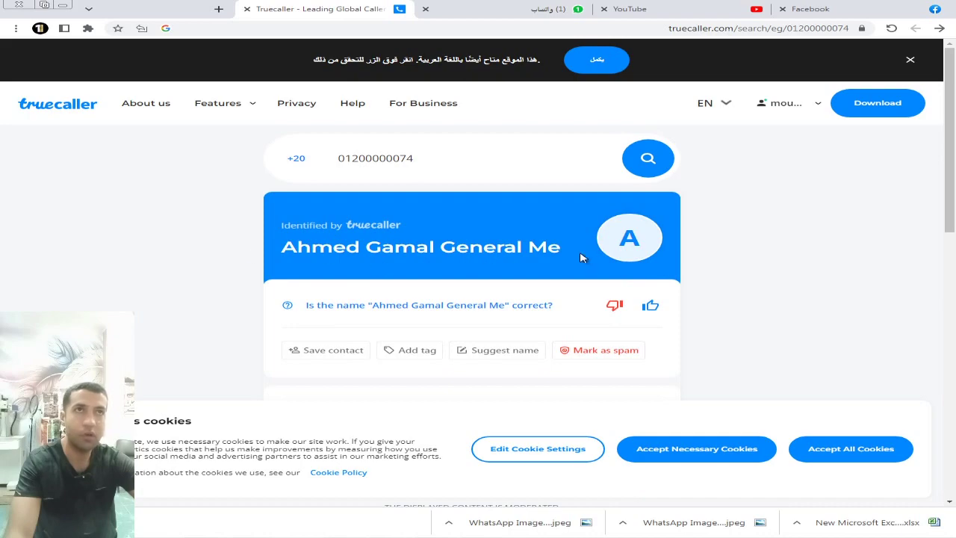
Copy the 015-prefix number from cell D163 of the Excel sheet and search for it on Truecaller.
key(alt+Tab)
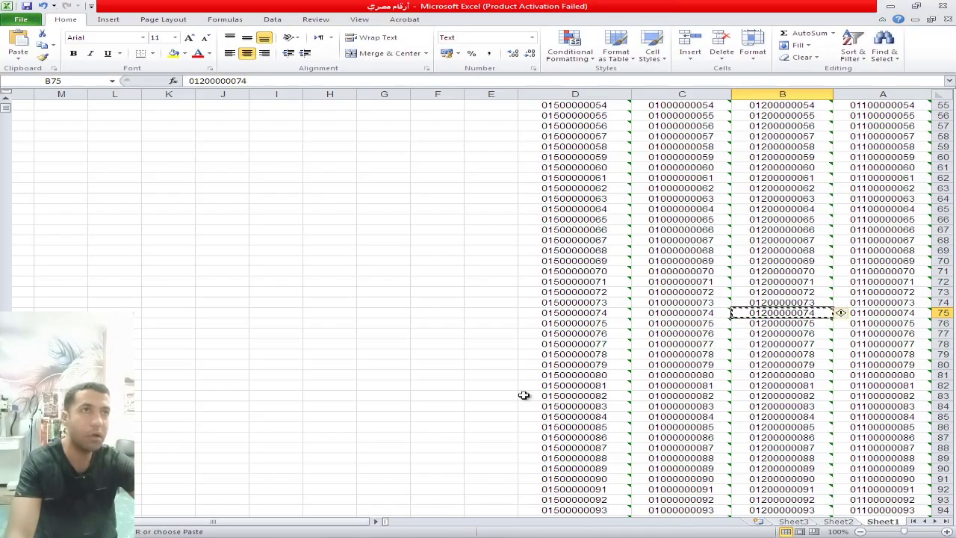
scroll(522, 395, down, 20)
click(596, 322)
key(ctrl+c)
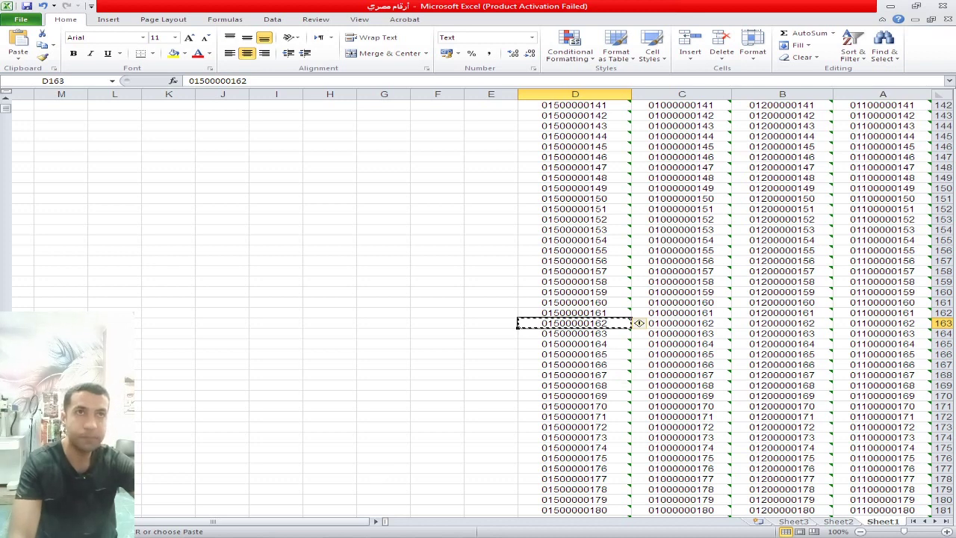
key(alt+Tab)
double_click(389, 153)
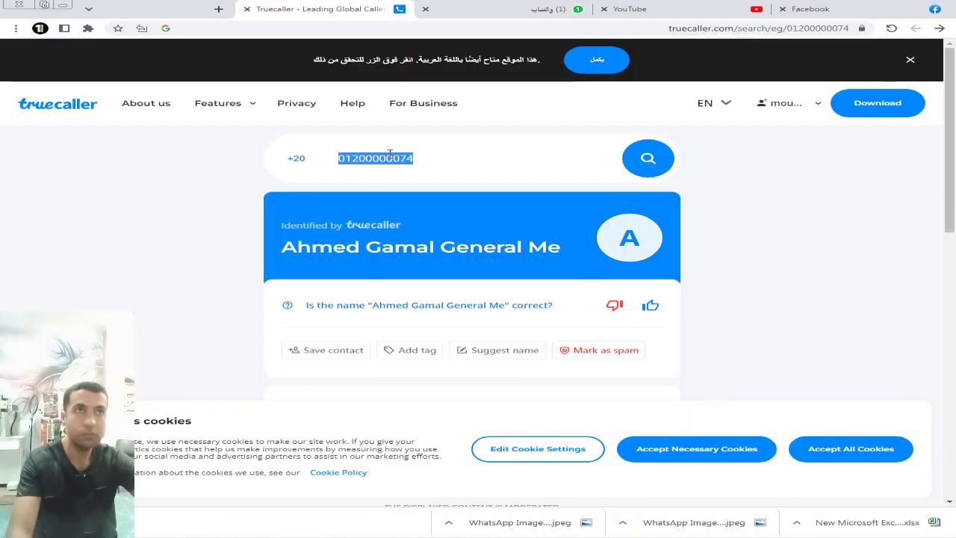
key(ctrl+v)
click(643, 157)
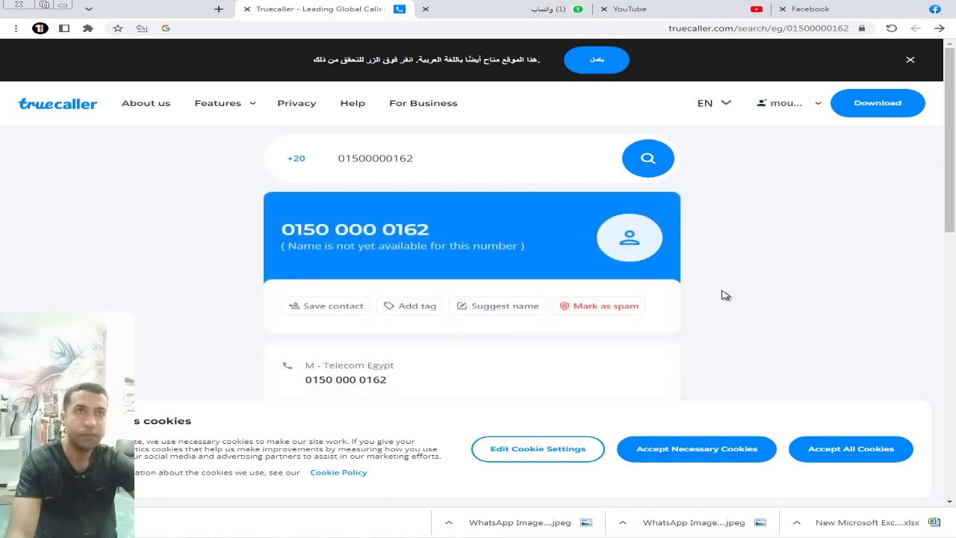
Return to the Excel sheet, copy the 010-prefix number in cell C16, and look through the generated numbers down to about row 184.
key(alt+Tab)
key(Down)
key(Down)
key(Down)
key(Down)
key(Down)
key(Down)
key(ctrl+c)
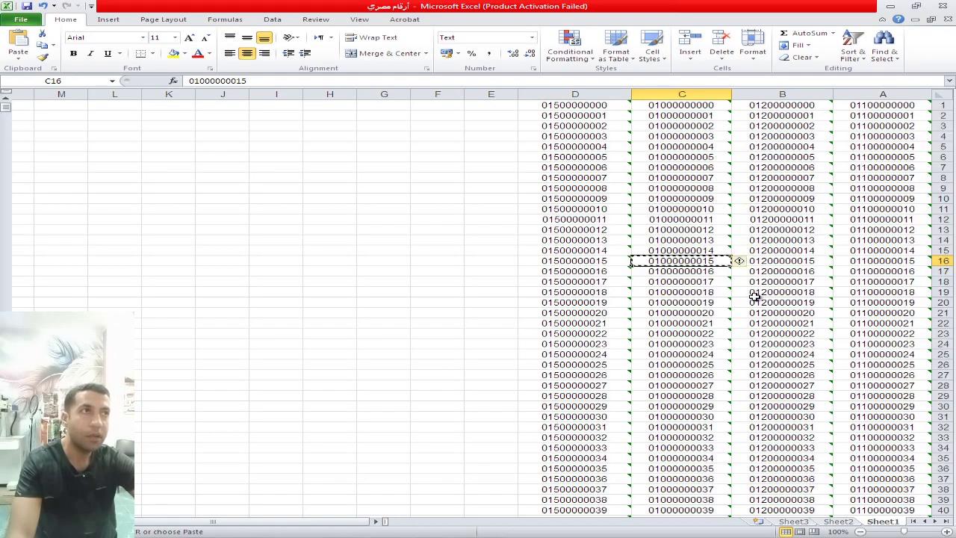
scroll(583, 254, down, 20)
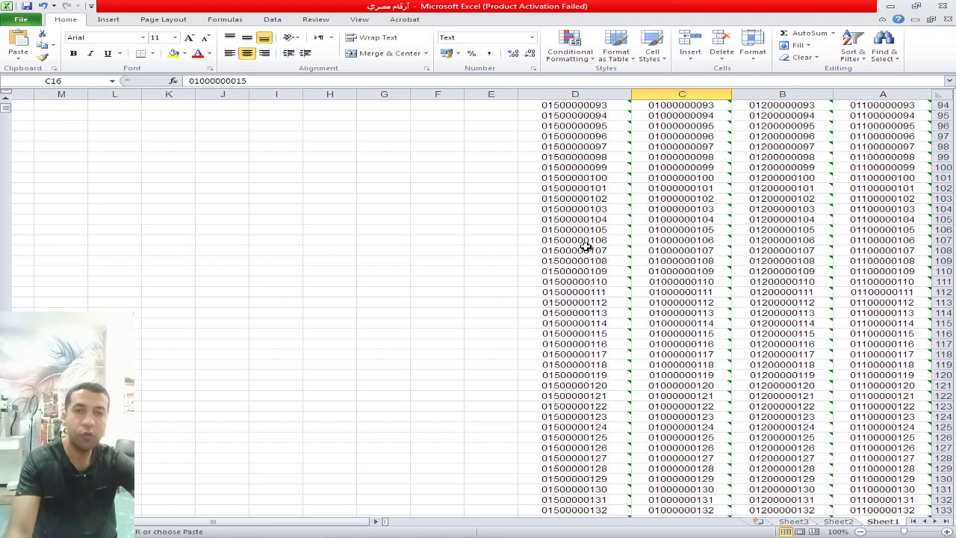
scroll(582, 254, down, 3)
scroll(647, 242, down, 6)
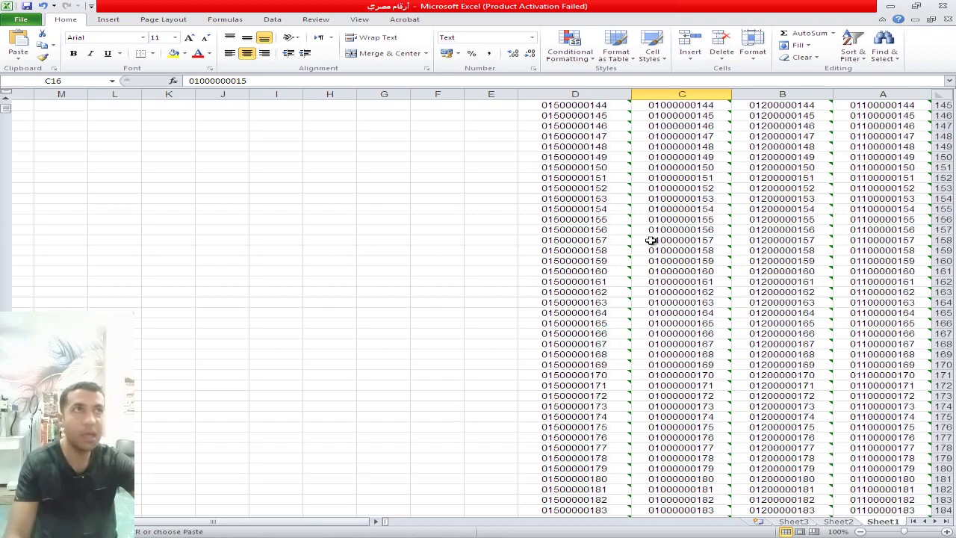
Close the Egyptian numbers workbook, minimize the browser, and open أرقام أبو ظبي from the Downloads folder for editing, dismissing the activation wizard.
click(943, 8)
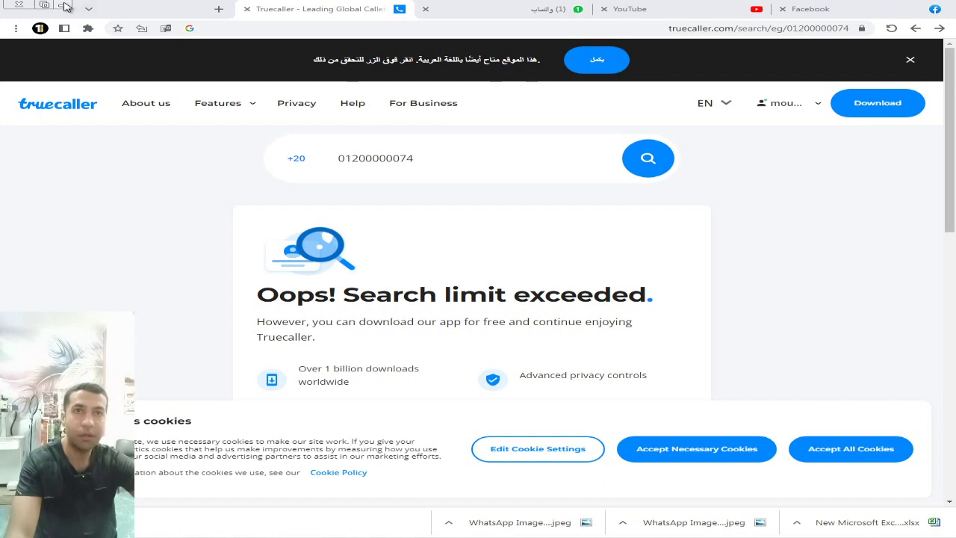
click(64, 6)
click(258, 221)
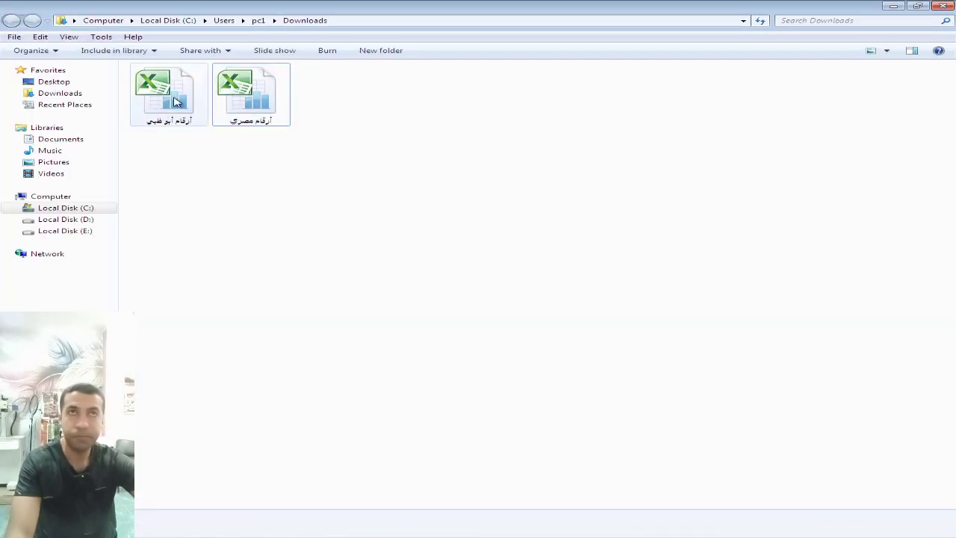
double_click(176, 102)
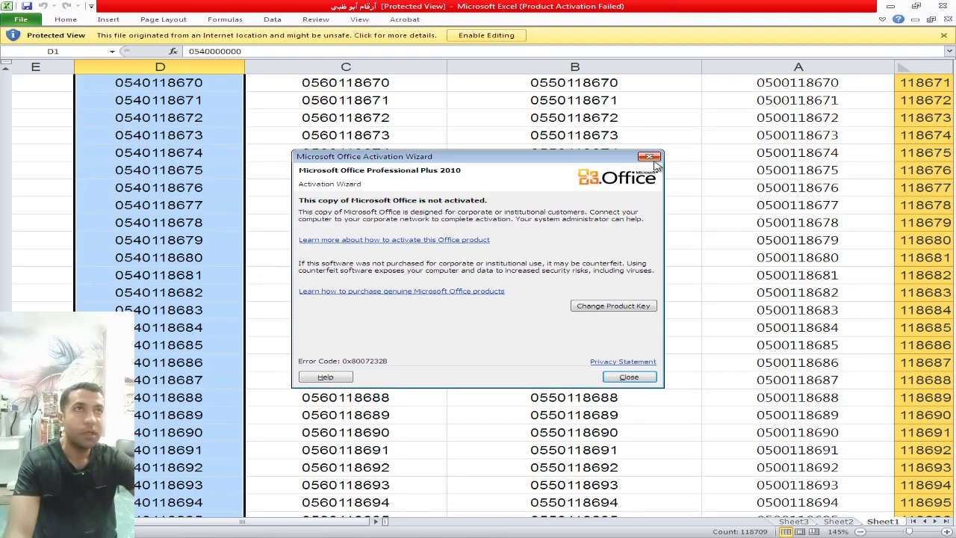
click(650, 158)
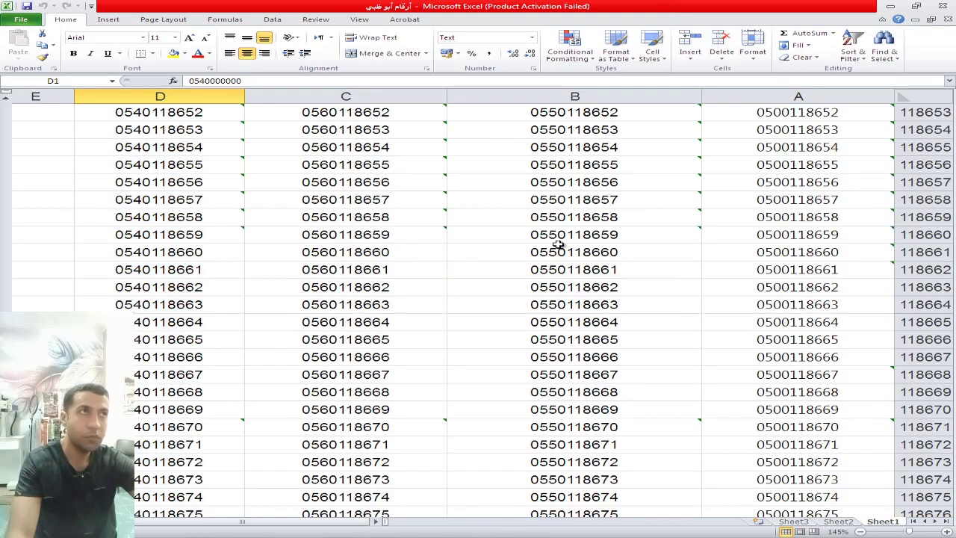
Examine the starting numbers for each prefix in cells A1 to D1 of the Abu Dhabi sheet.
scroll(626, 241, up, 20)
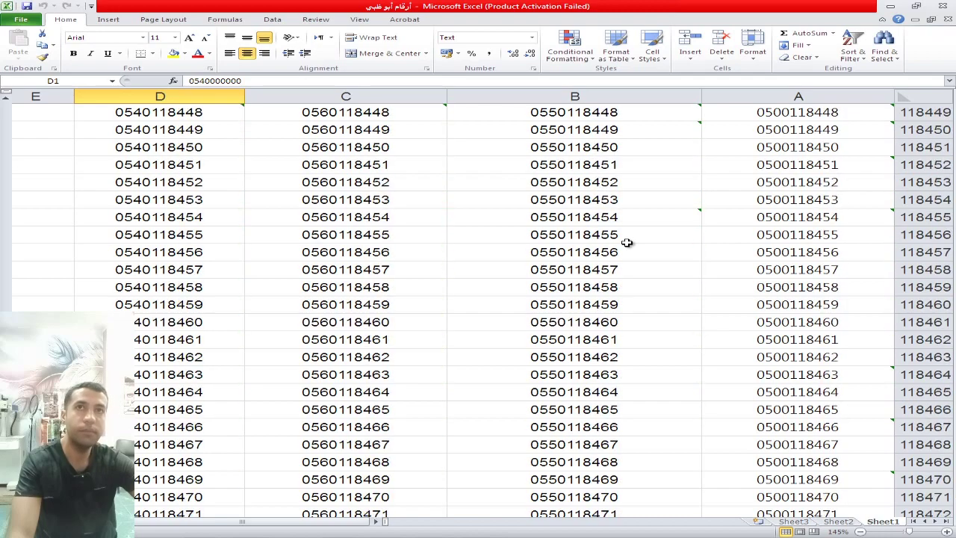
scroll(627, 243, up, 16)
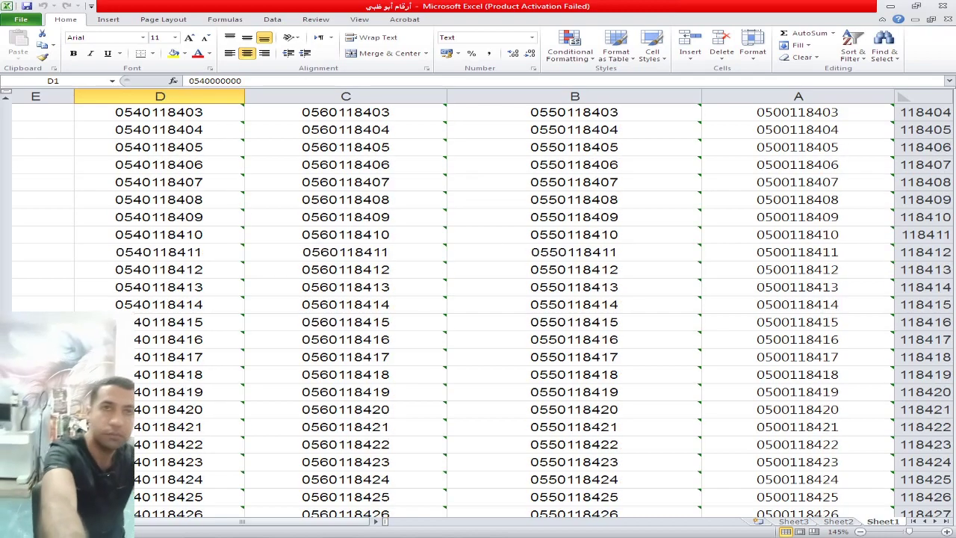
drag(6, 508, 11, 107)
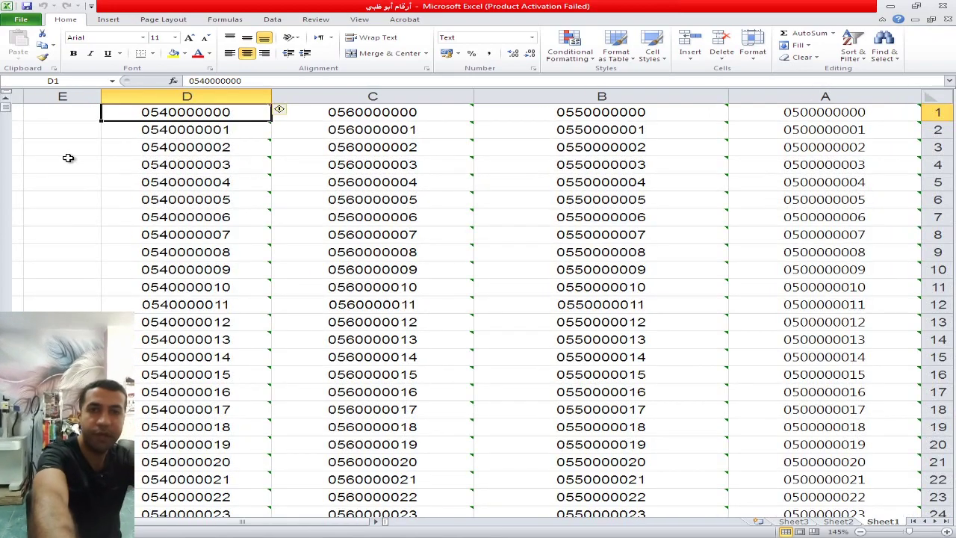
click(856, 112)
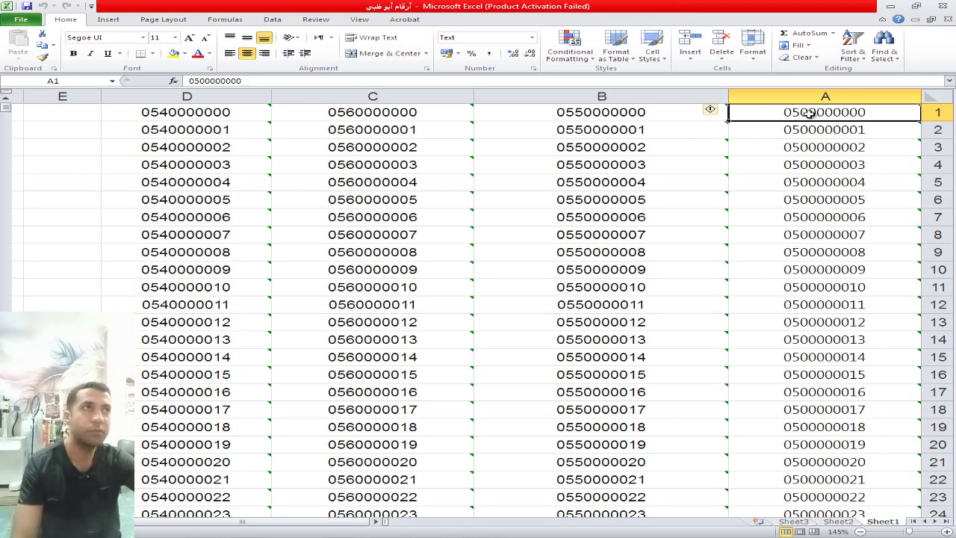
click(650, 112)
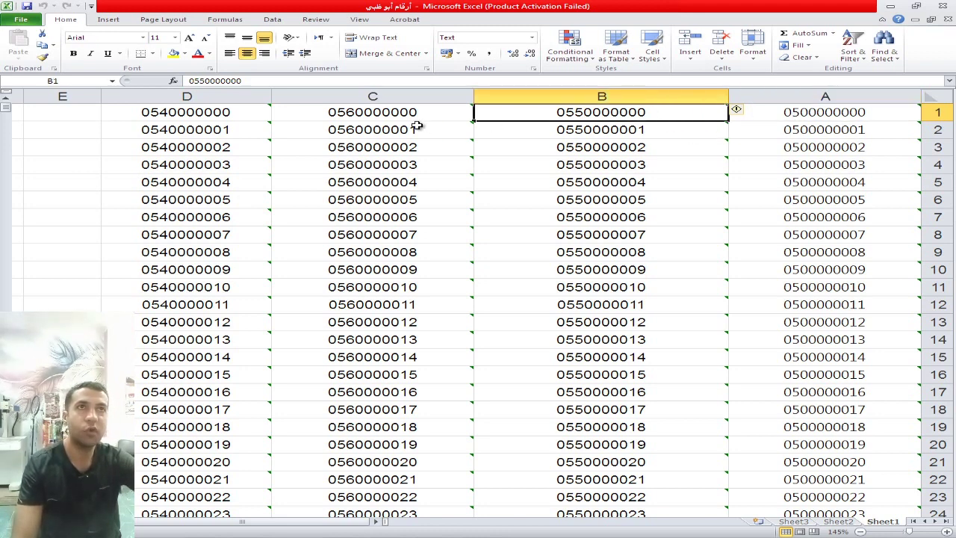
click(377, 112)
click(184, 109)
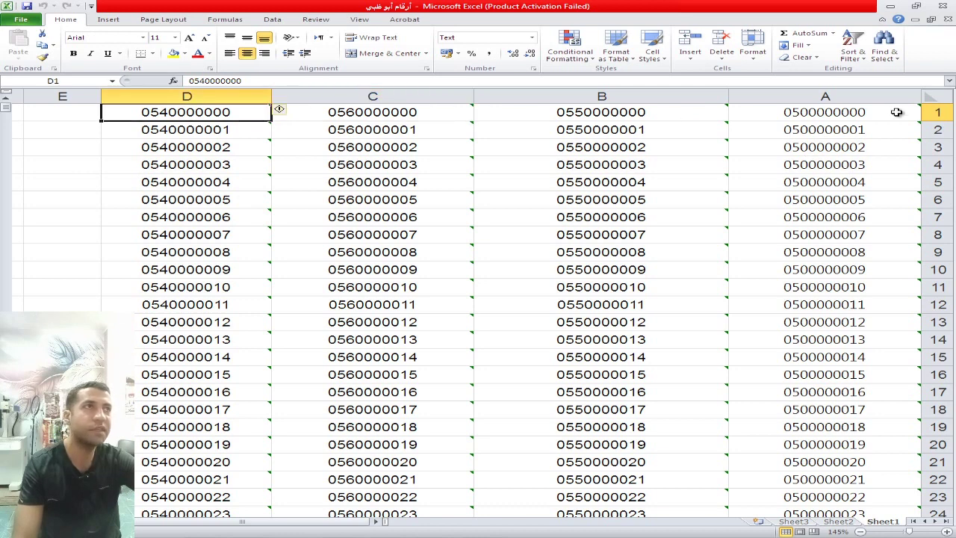
Fill the number series from A1:D2 down all four columns through row 25.
drag(893, 112, 196, 128)
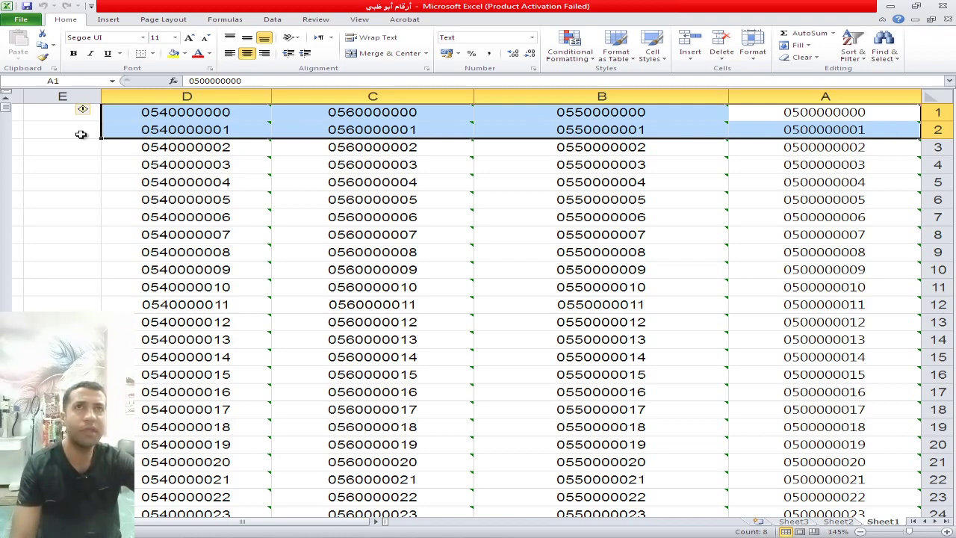
drag(99, 139, 100, 500)
scroll(519, 183, down, 4)
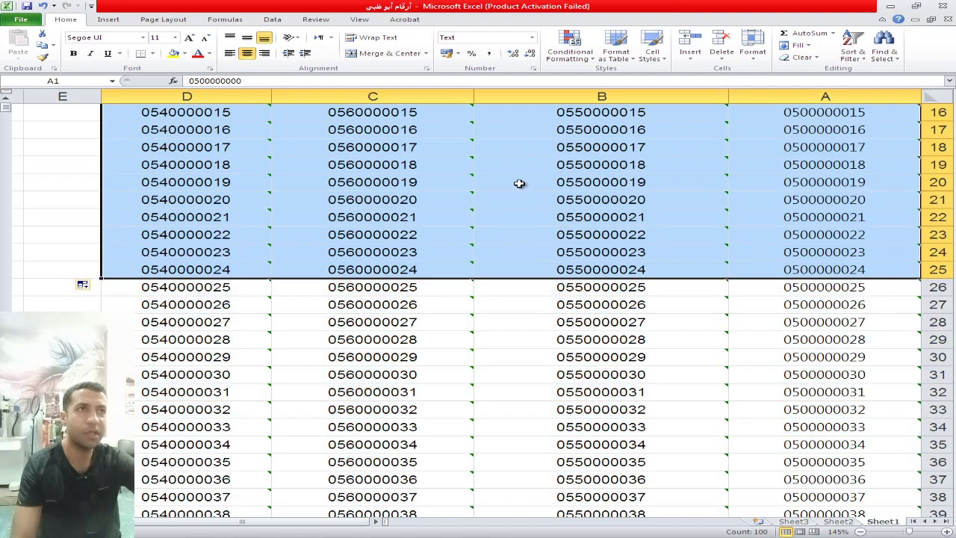
scroll(519, 183, up, 5)
Copy the 055-prefix number in cell B3 and search for it on Truecaller.
click(667, 154)
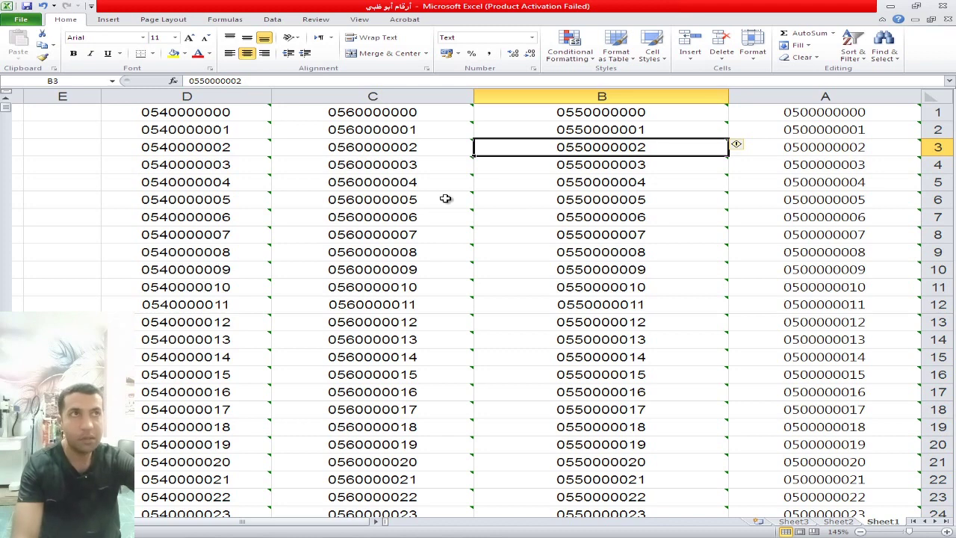
key(ctrl+c)
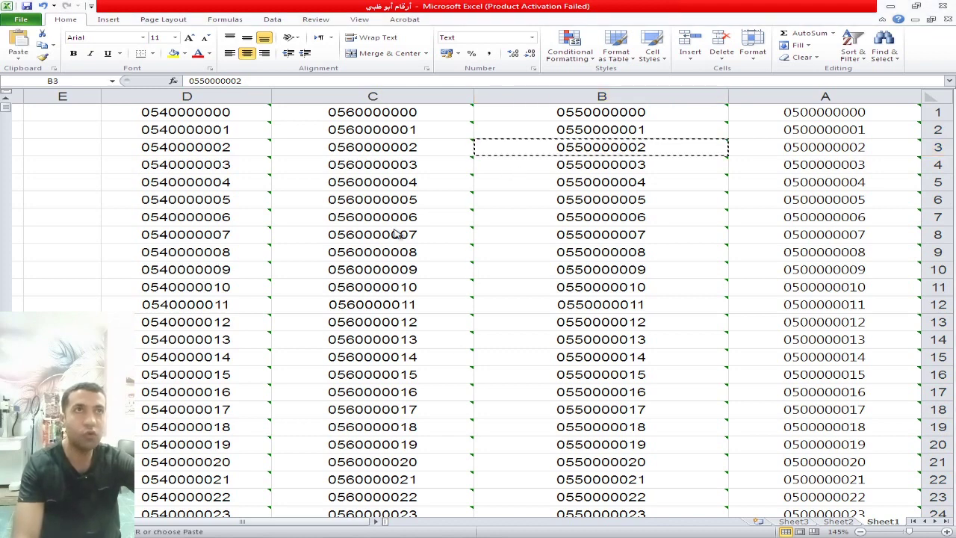
key(alt+Tab)
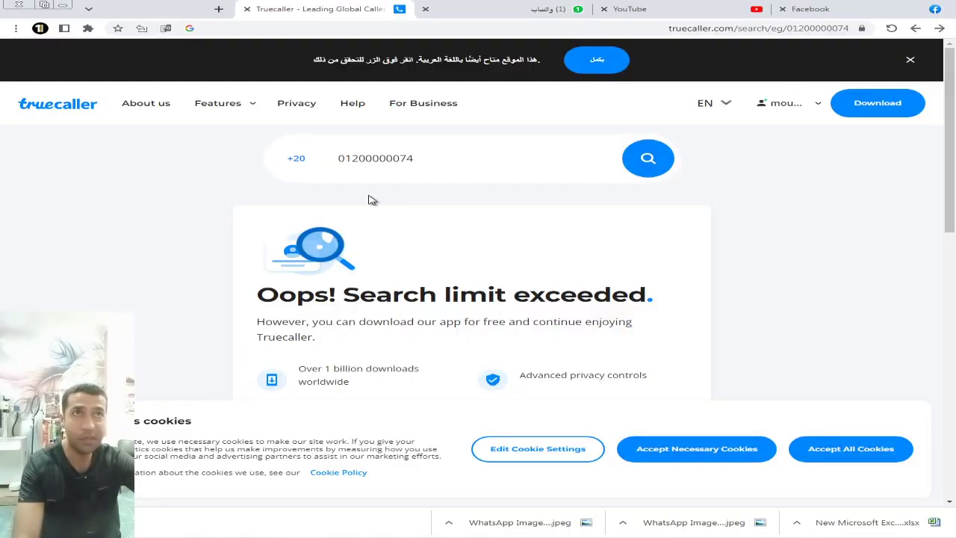
double_click(387, 158)
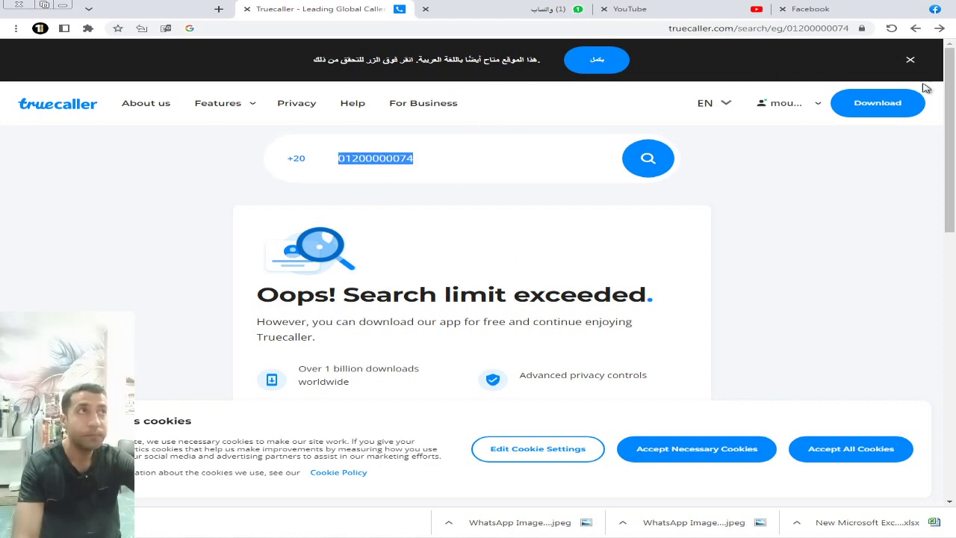
key(ctrl+v)
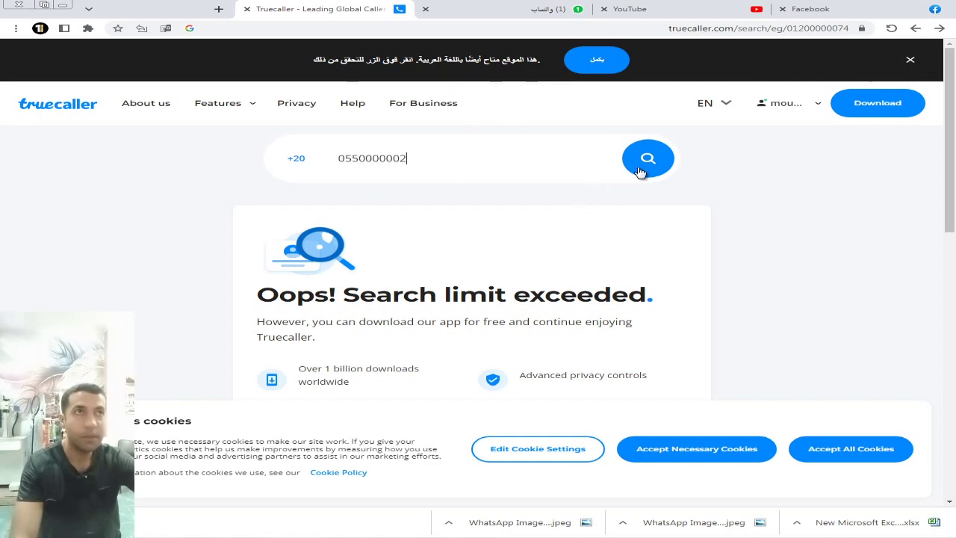
click(640, 172)
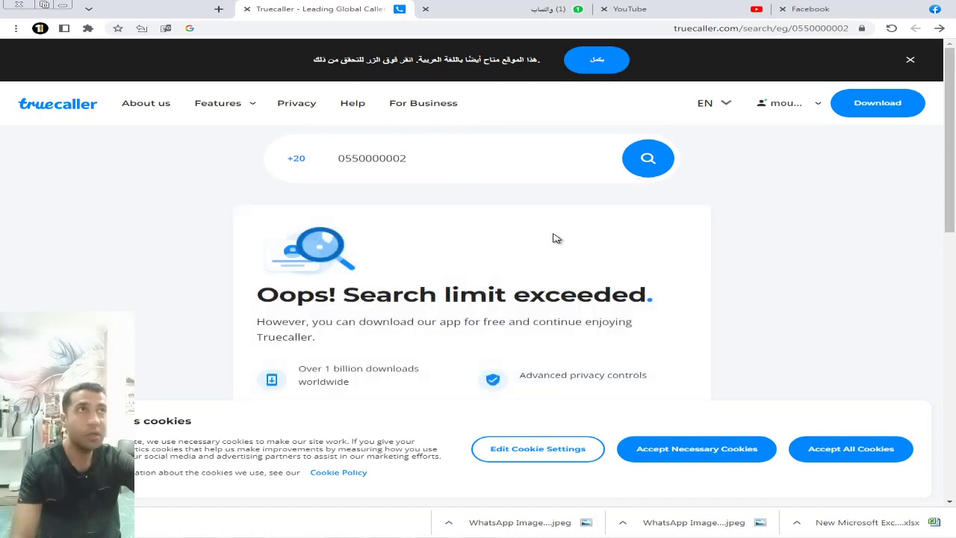
Switch back to the Abu Dhabi workbook in Excel and review the number sequences in columns A to D.
key(alt+Tab)
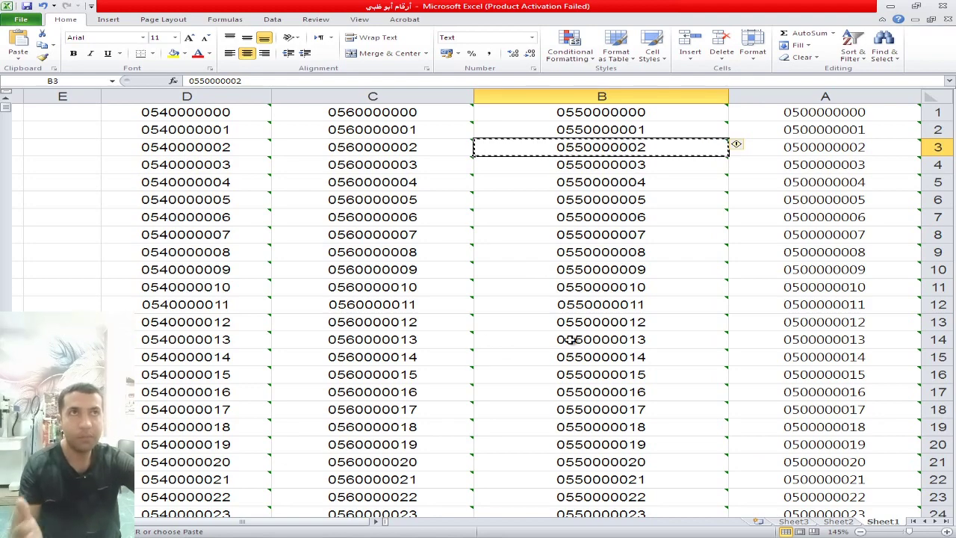
scroll(468, 291, down, 4)
scroll(467, 291, down, 20)
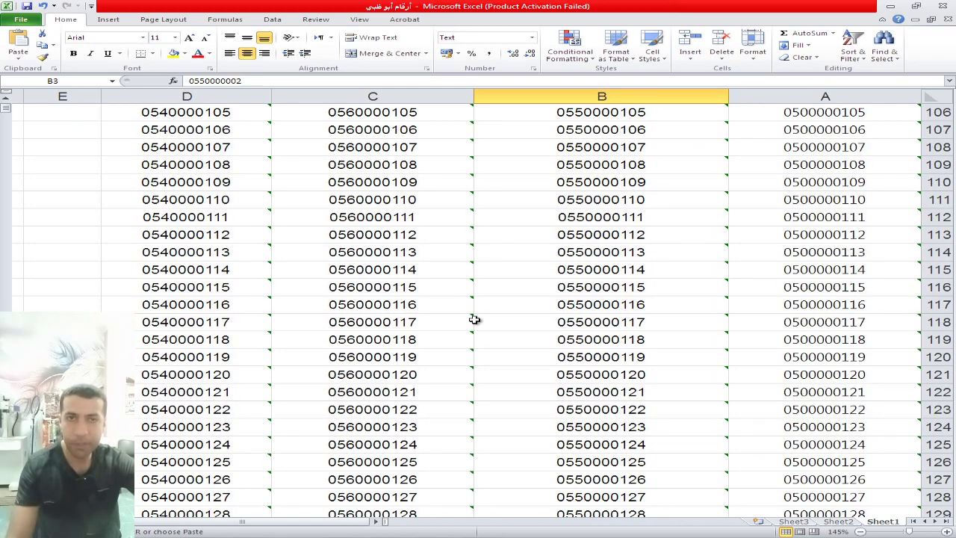
scroll(493, 298, up, 20)
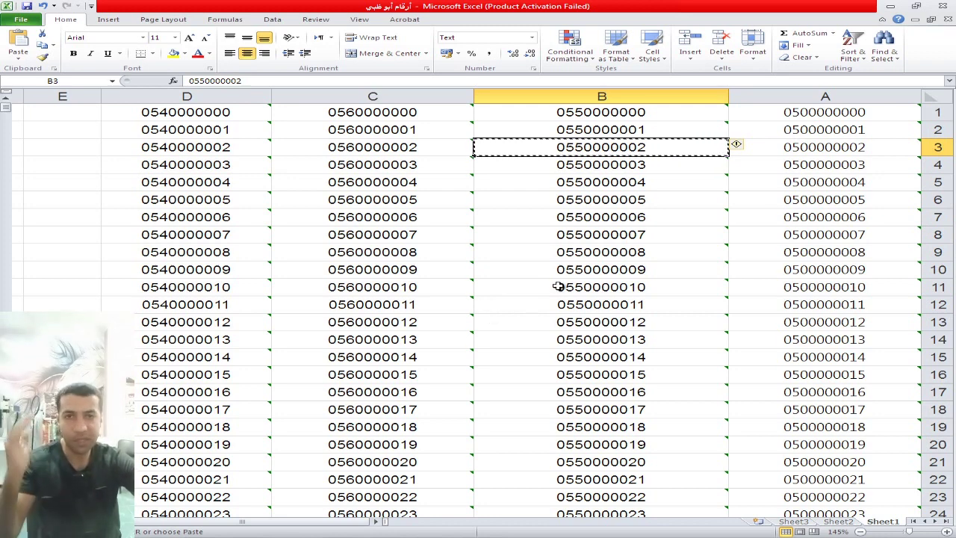
click(518, 316)
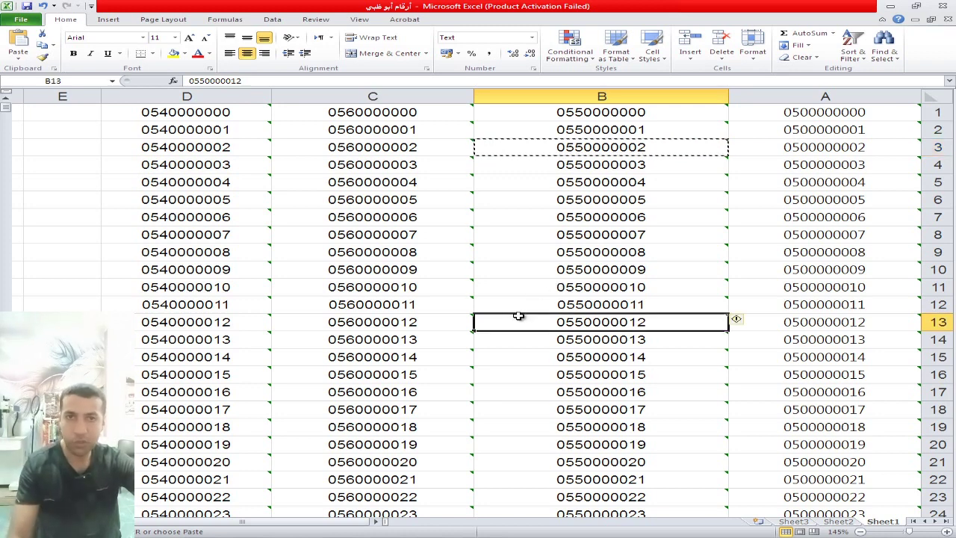